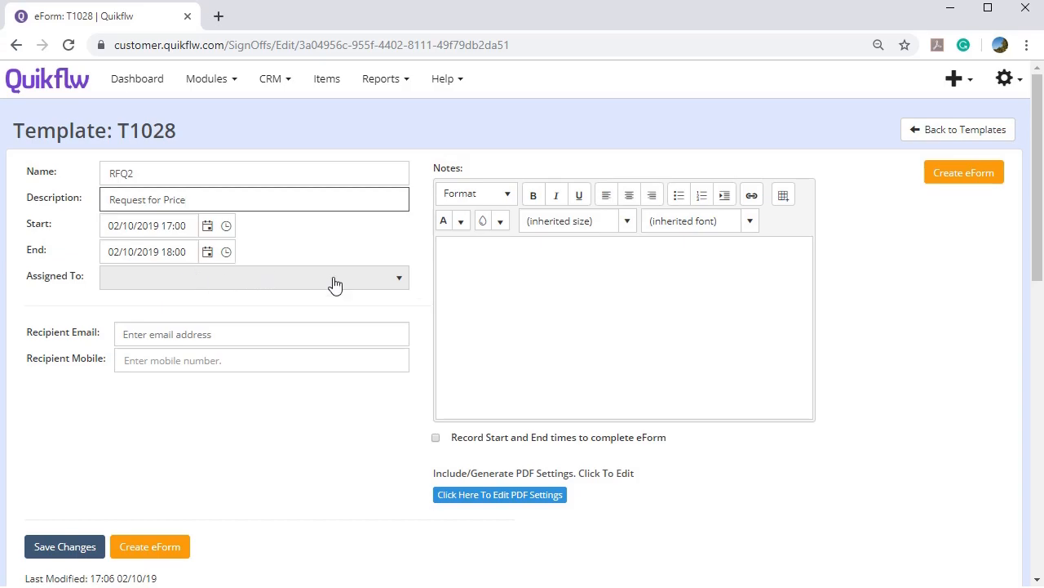
Paste the two-line note into the template Notes: prices EX-VAT, with lead time and quote on the next page.
left_click(516, 295)
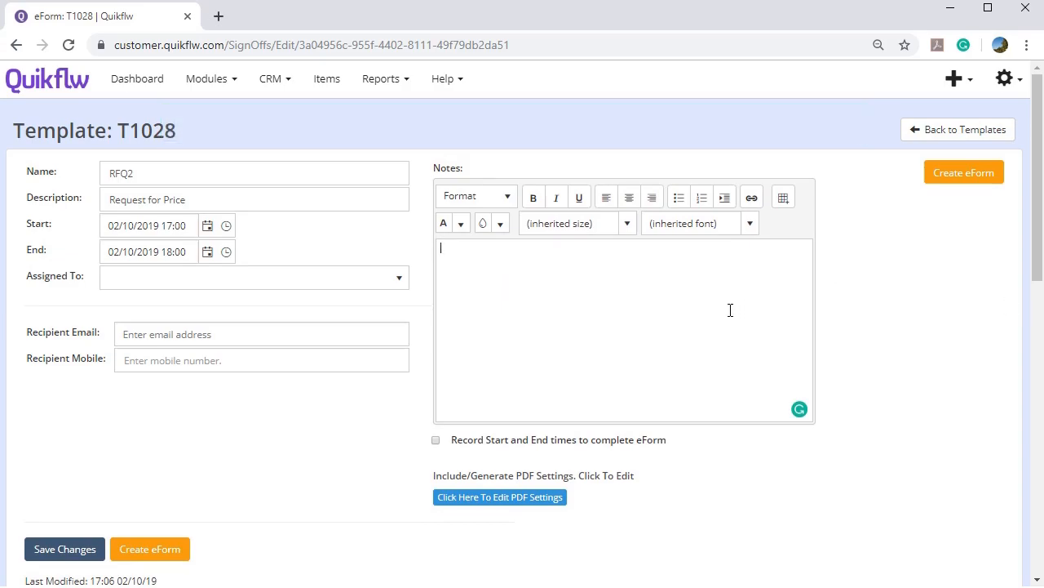
type("Please give us your price for these EX-VAT. You can add the lead time and upload your quote on the next page.")
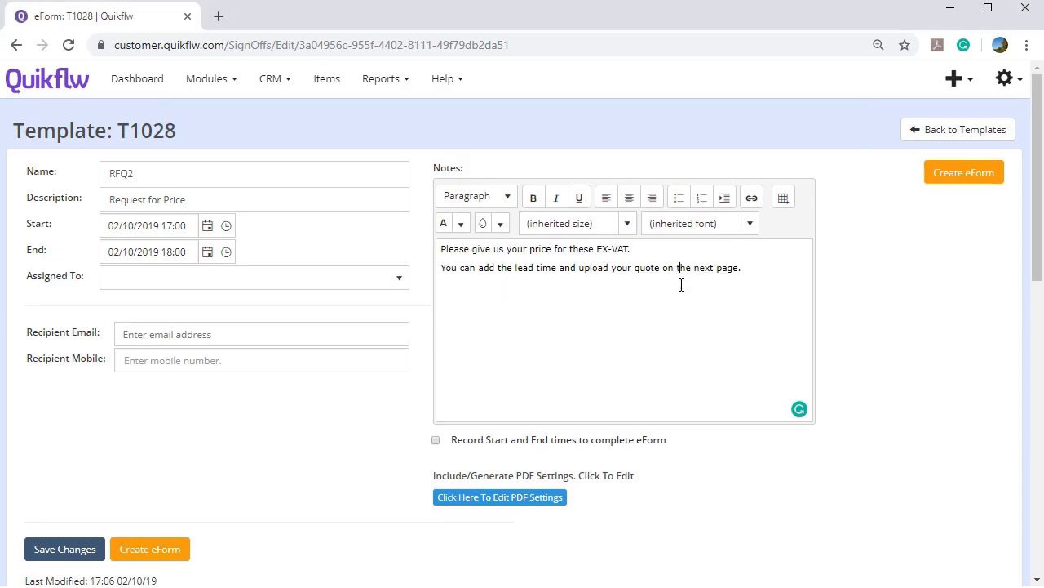
left_click_drag(750, 287, 343, 226)
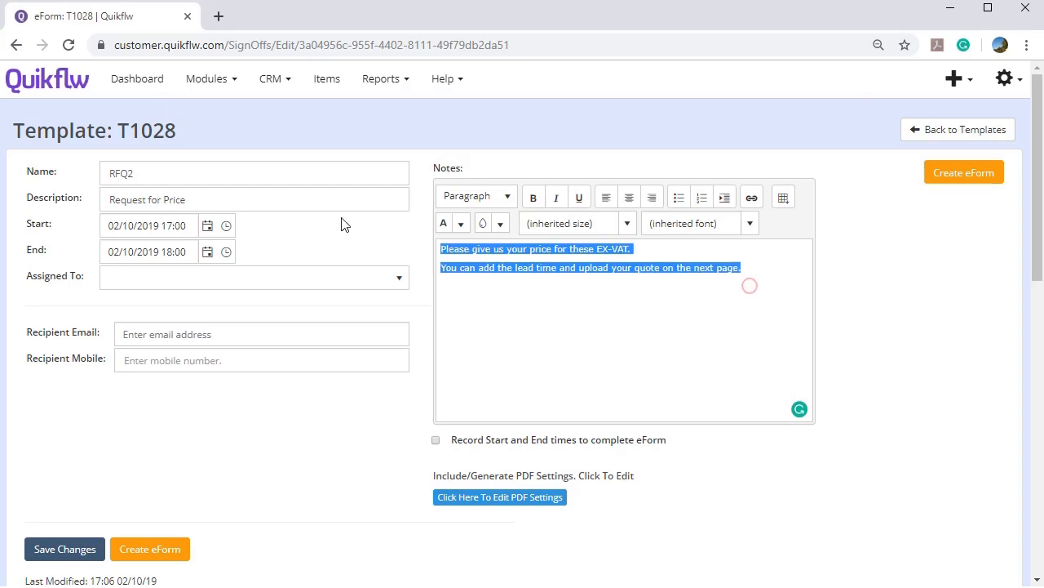
left_click(573, 305)
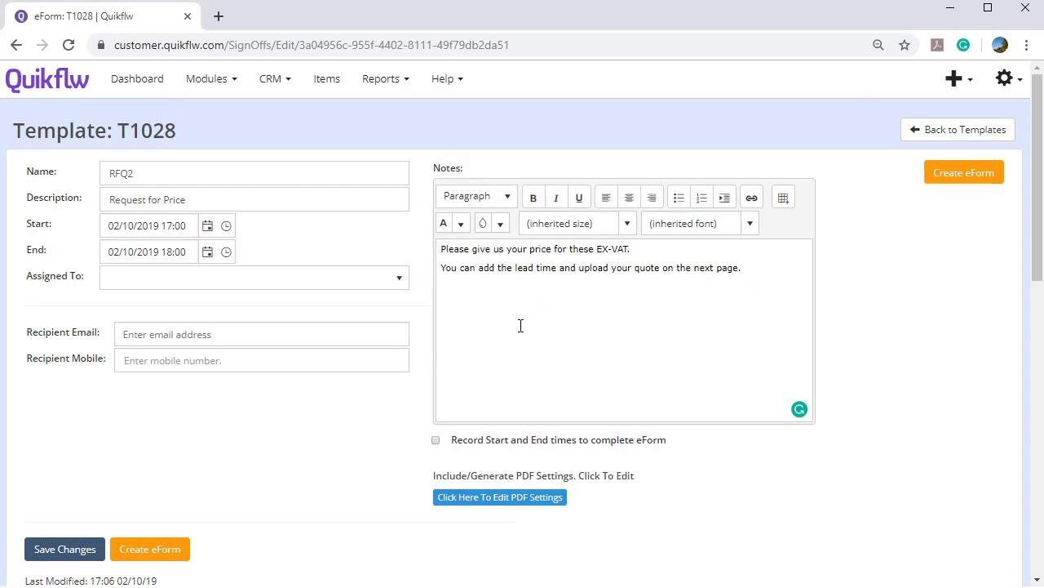
scroll(523, 326, "down", 5)
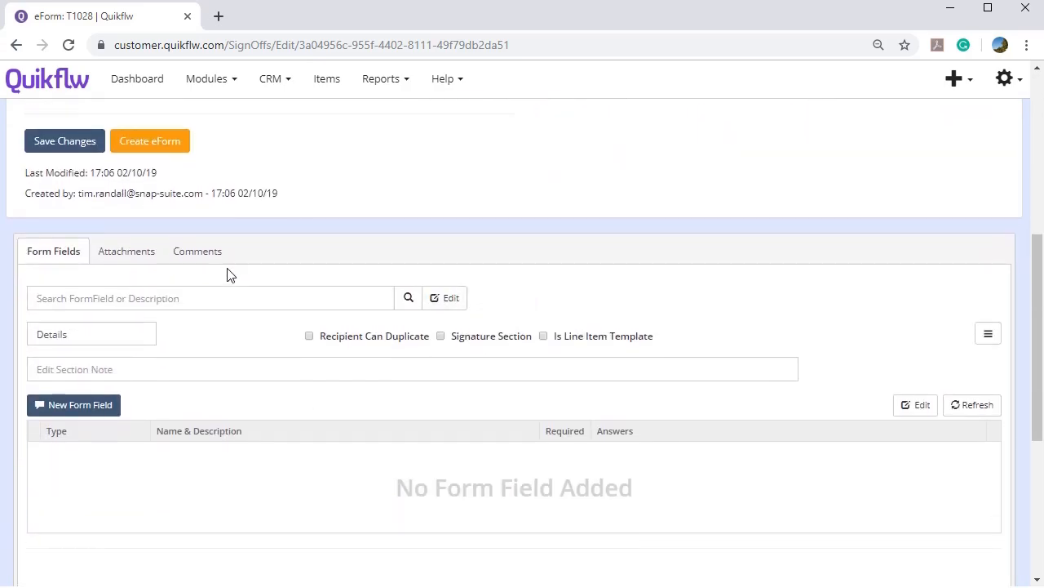
scroll(230, 287, "down", 3)
scroll(231, 287, "up", 3)
scroll(232, 287, "down", 2)
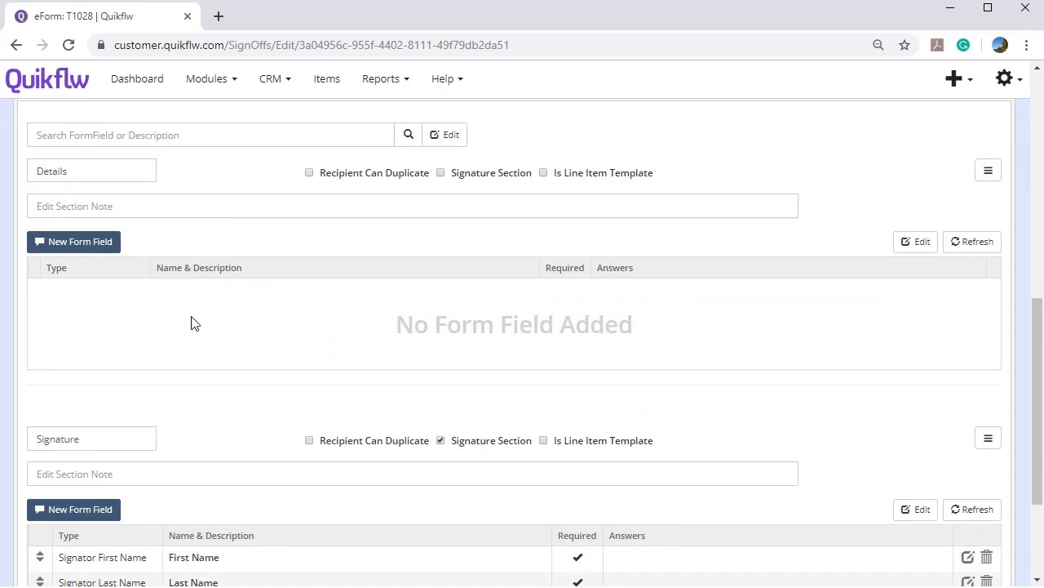
scroll(194, 405, "down", 1)
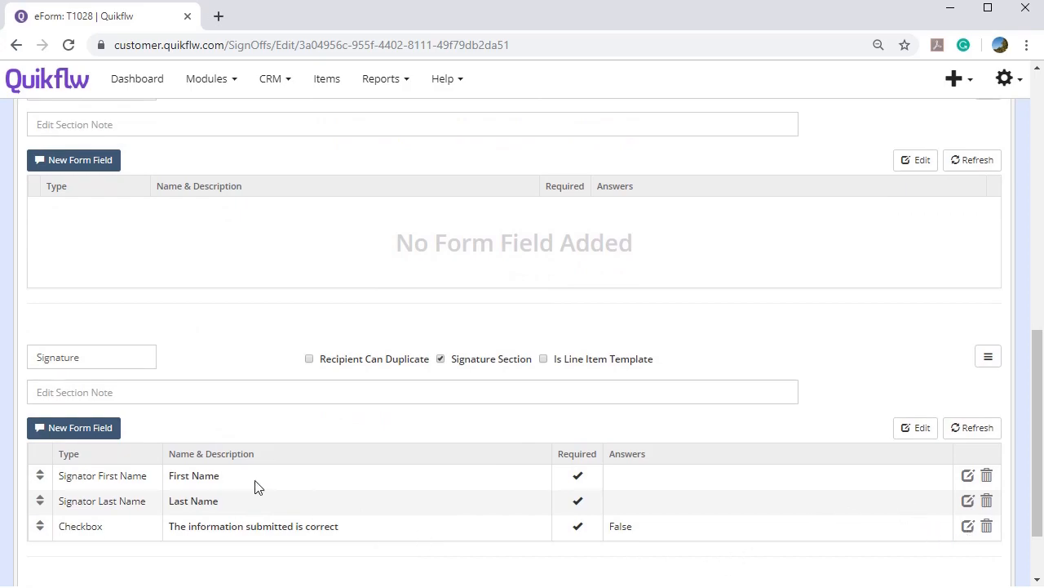
scroll(237, 466, "down", 1)
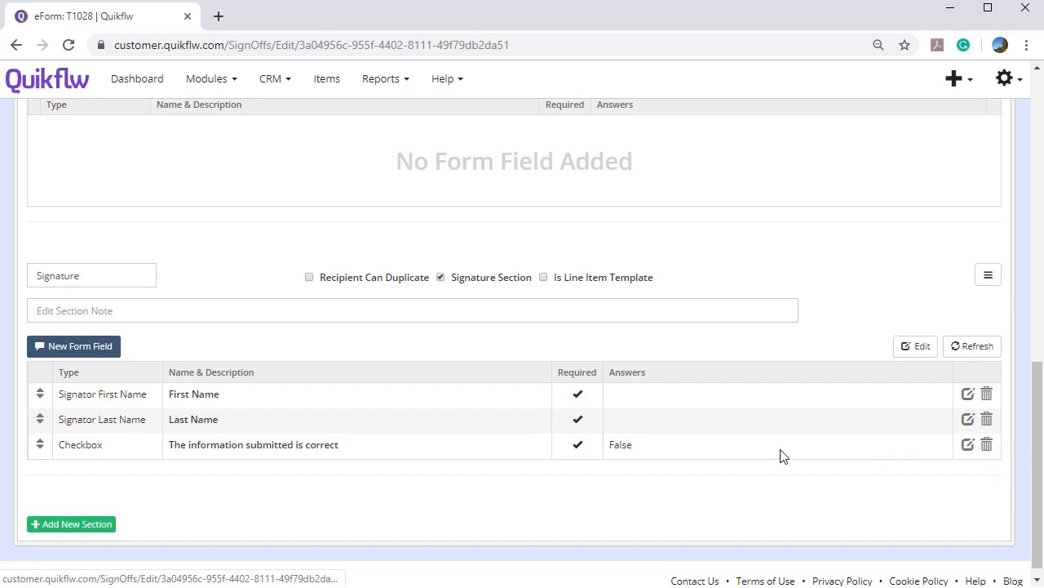
Delete the information-is-correct checkbox from the Signature section, keeping the Last Name field.
left_click(988, 446)
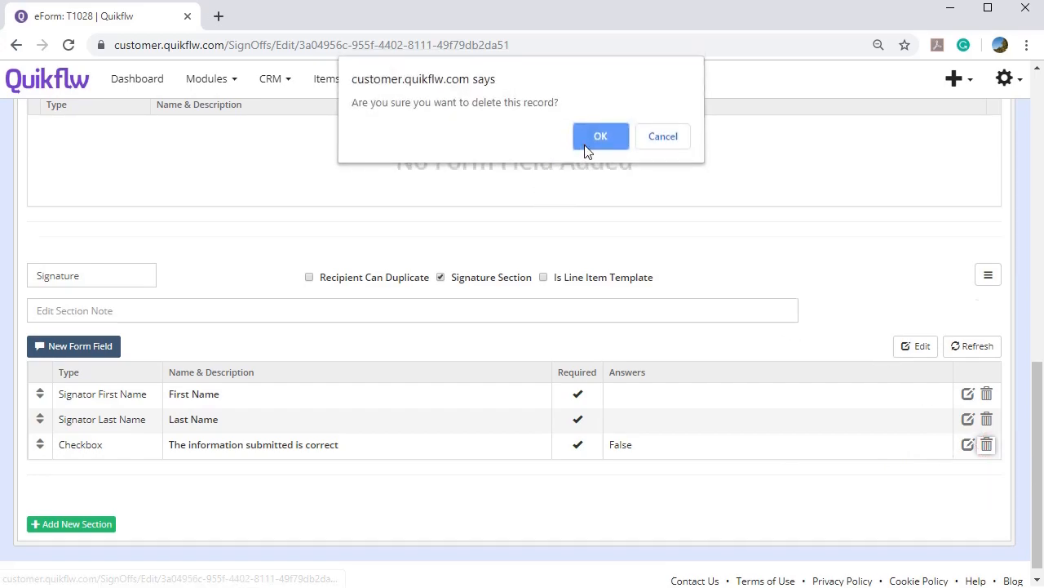
left_click(584, 144)
left_click(985, 434)
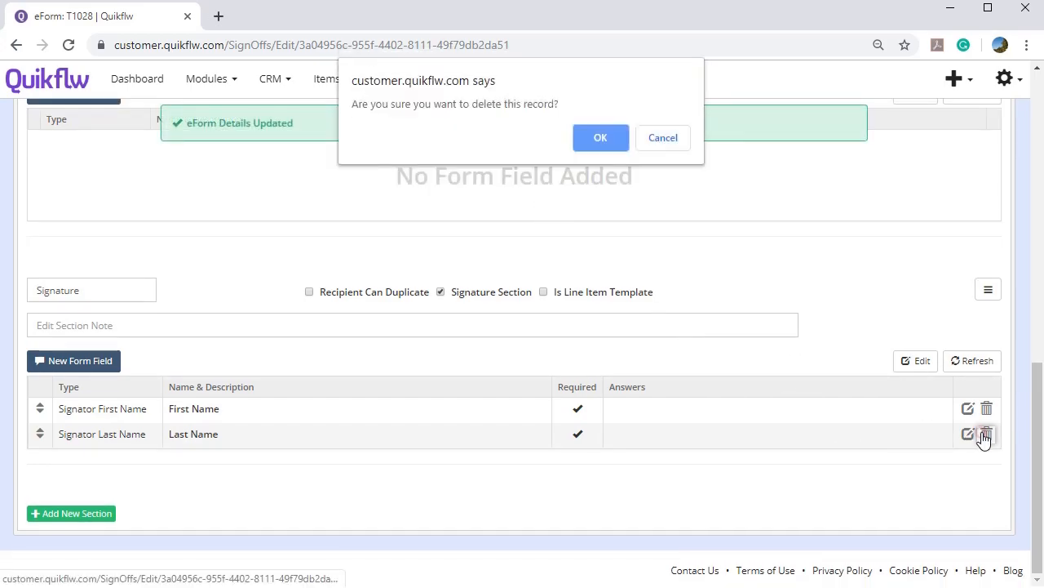
left_click(660, 138)
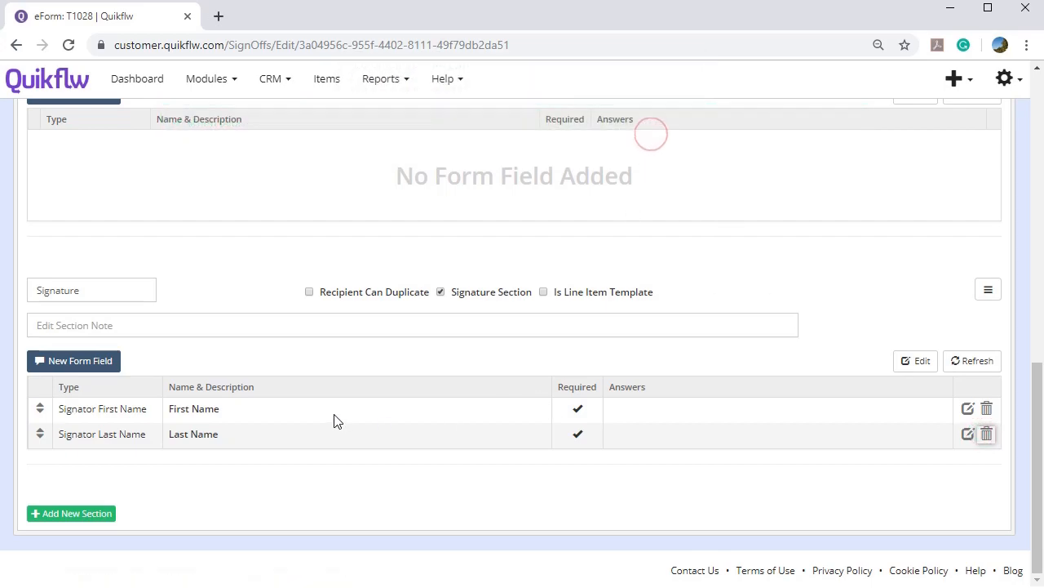
Add a required Company Name field to the Signature section.
left_click(93, 373)
left_click(261, 448)
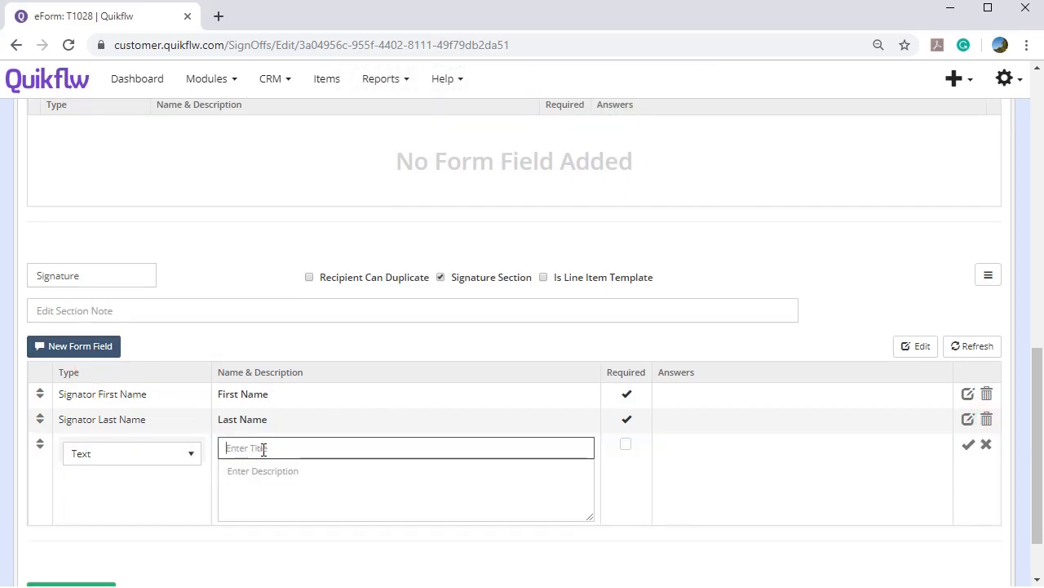
type("Company Name")
left_click(626, 443)
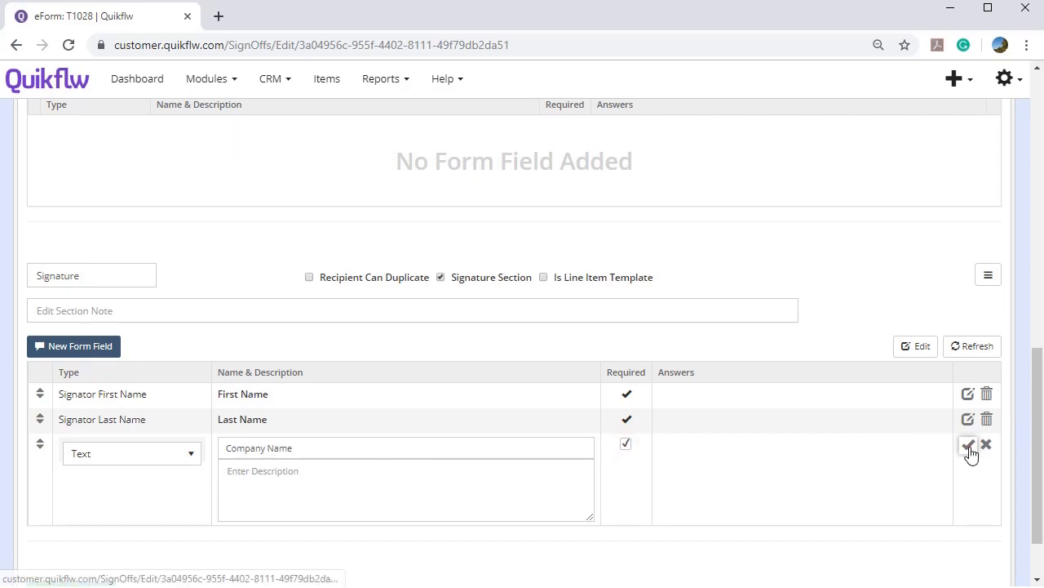
left_click(969, 444)
scroll(494, 387, "up", 4)
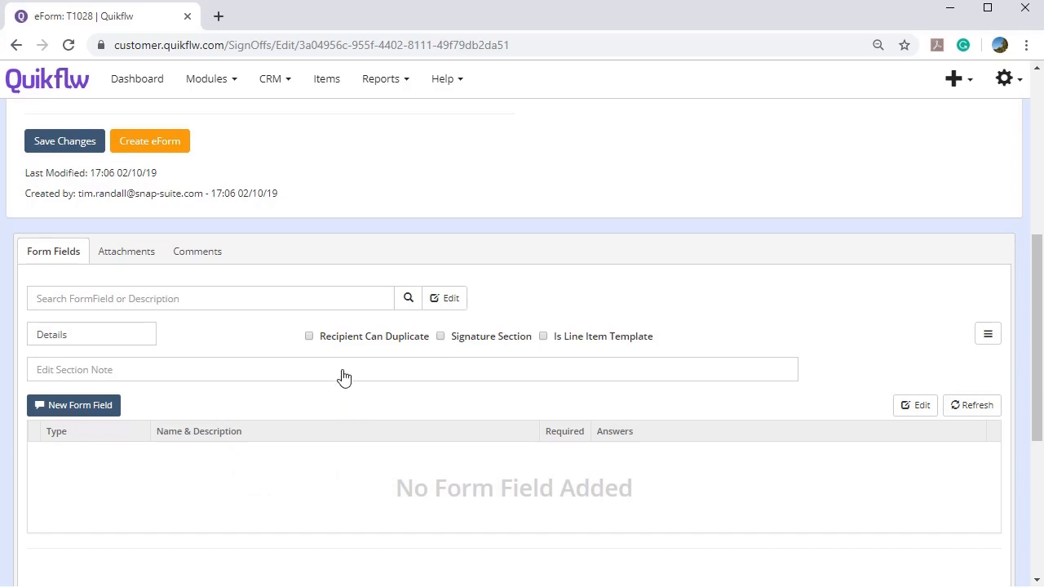
Make Details a line item template with a required Line Item Cost field 'Please enter your price for this item'.
left_click(544, 338)
left_click(104, 414)
left_click(160, 466)
left_click(60, 406)
left_click(95, 463)
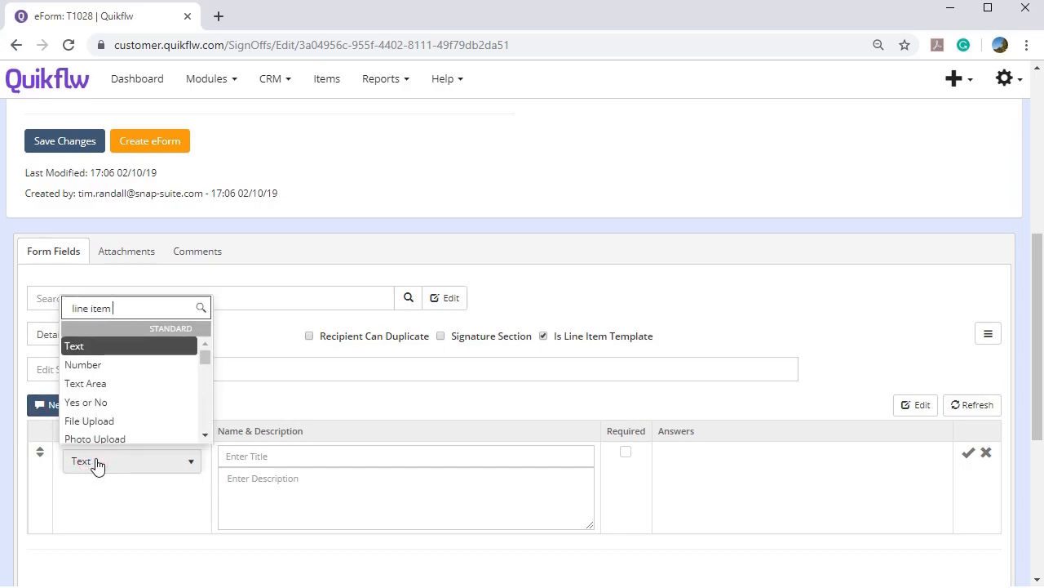
type("line item cost")
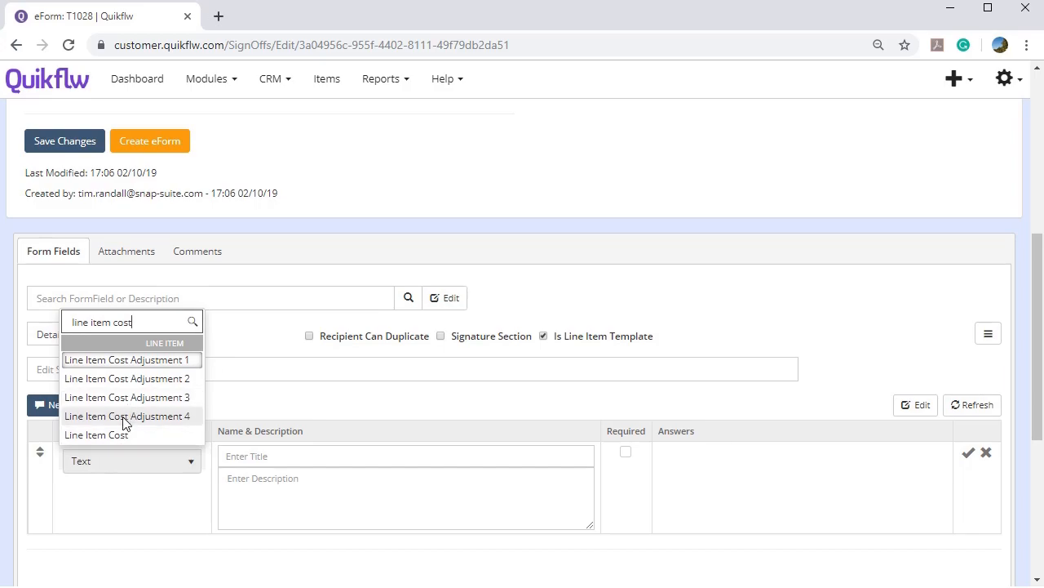
left_click(121, 434)
left_click(243, 457)
type("Please enter your price for this item")
left_click(626, 453)
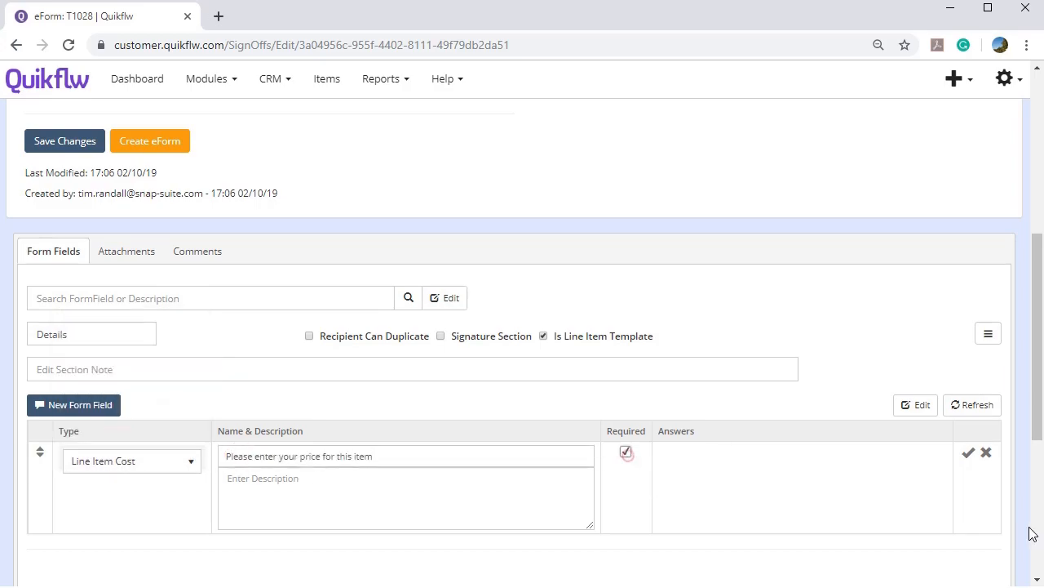
left_click(969, 453)
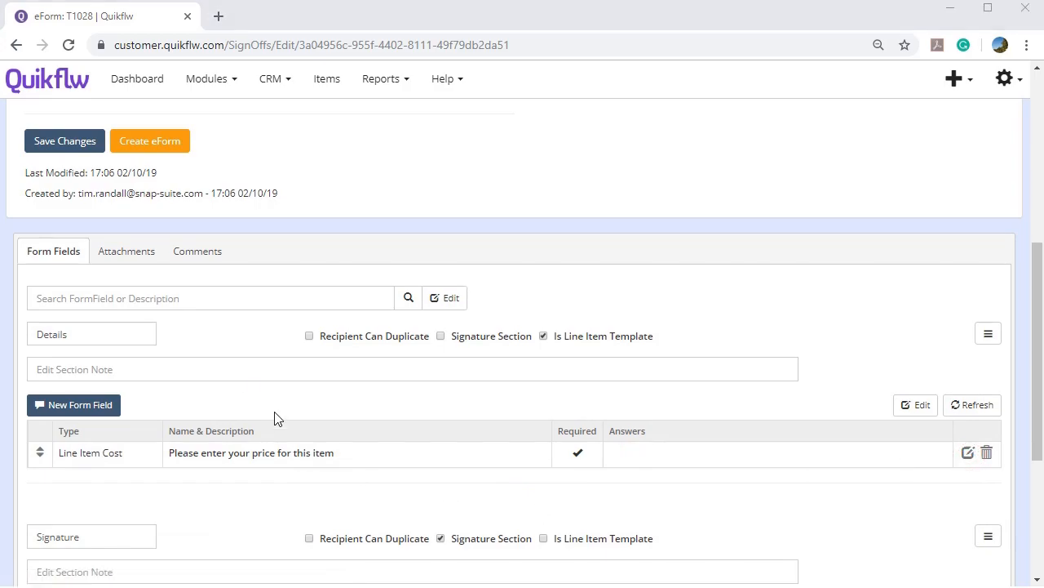
Leave the eForm templates and start a new quotation from the quotations pipeline.
scroll(278, 413, "up", 5)
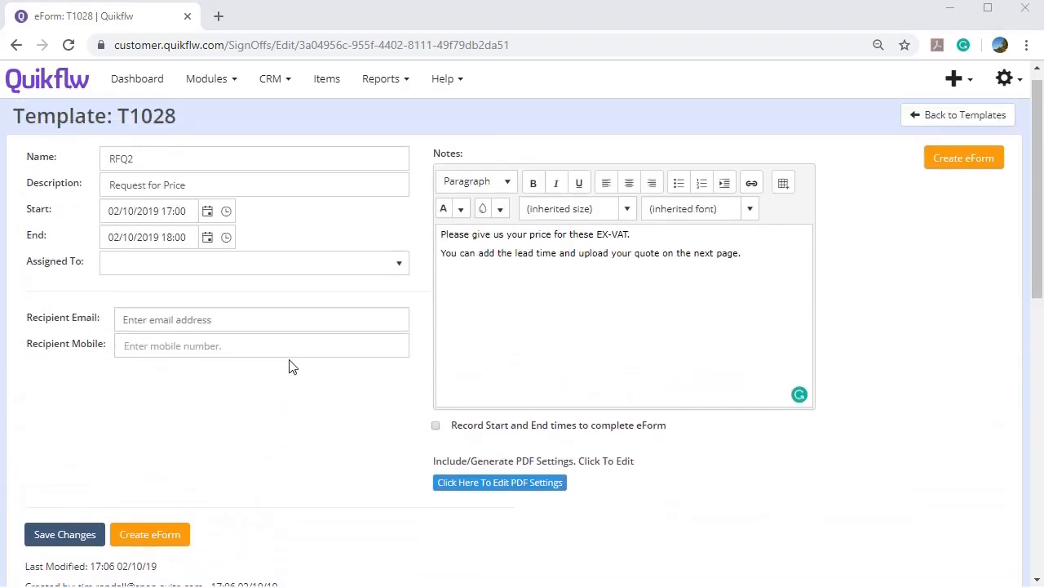
scroll(291, 367, "down", 2)
scroll(752, 286, "down", 1)
scroll(749, 310, "down", 2)
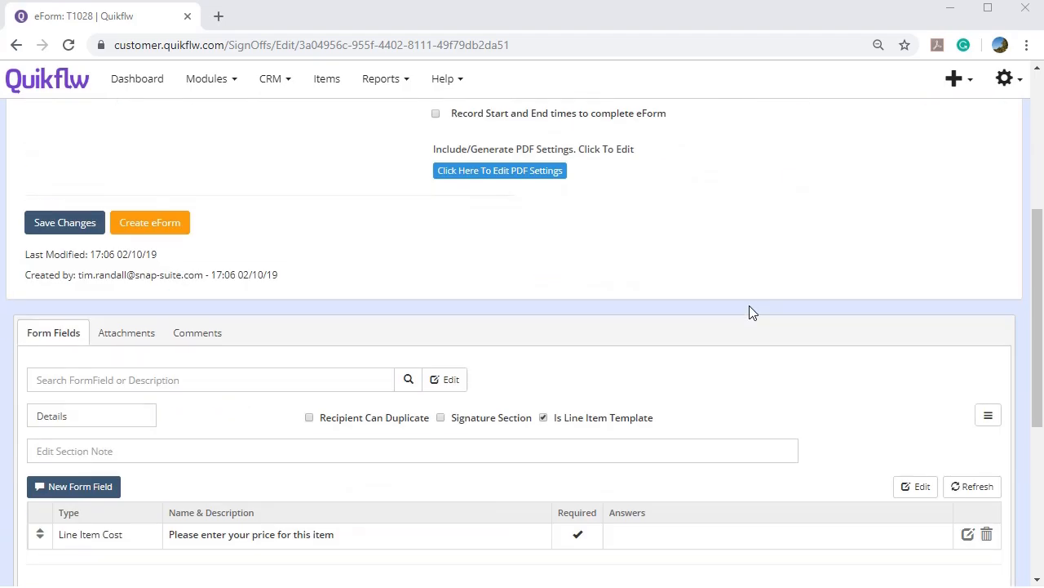
scroll(749, 310, "up", 5)
left_click(928, 133)
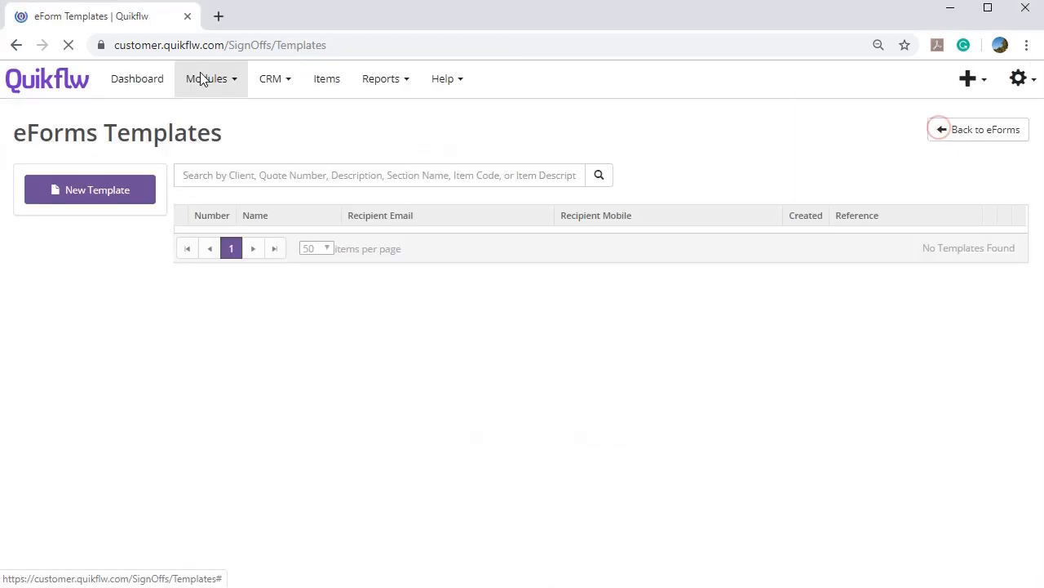
left_click(202, 78)
left_click(232, 119)
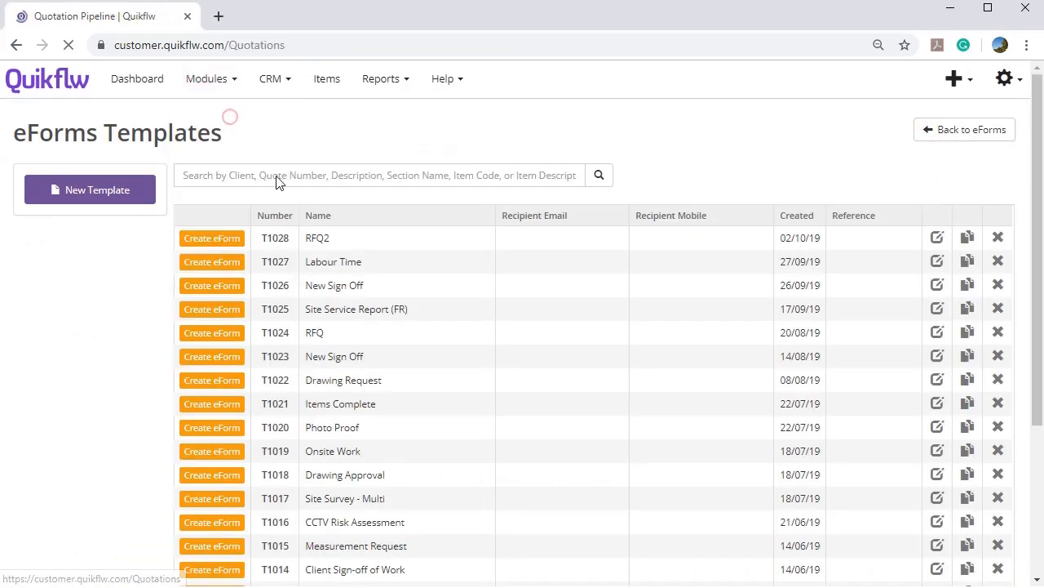
left_click(97, 196)
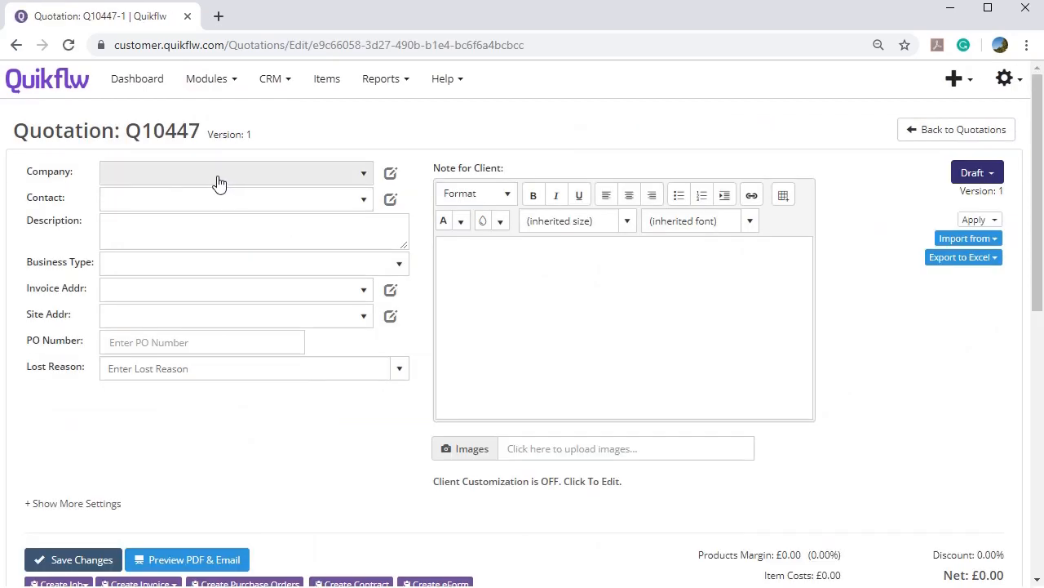
Set the quotation's company to A2B SOLUTIONS, pick its contact, and enter description 'Example RFQ'.
left_click(217, 173)
left_click(165, 240)
left_click(175, 206)
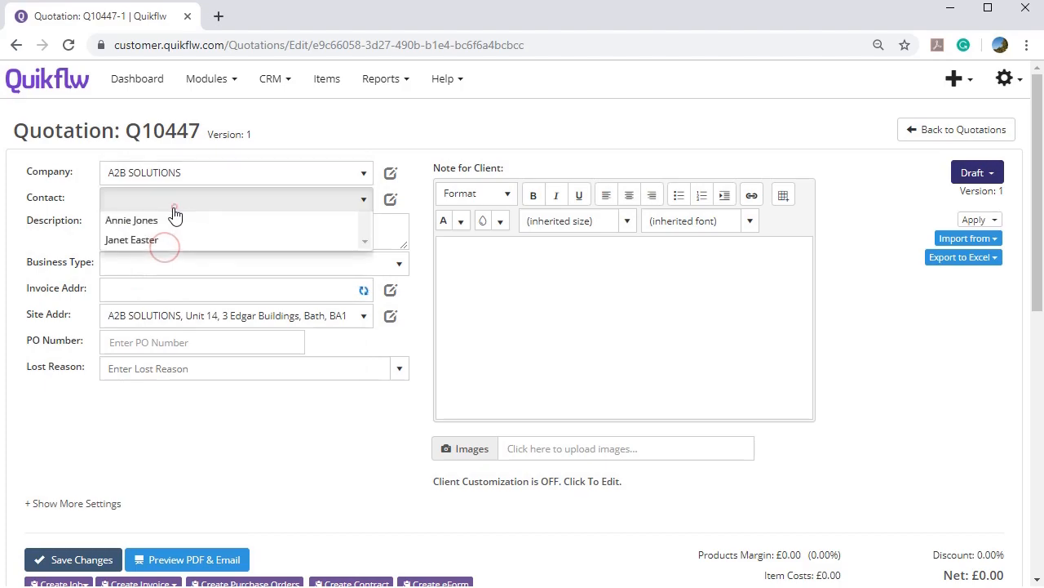
left_click(165, 266)
left_click(175, 235)
type("Example R")
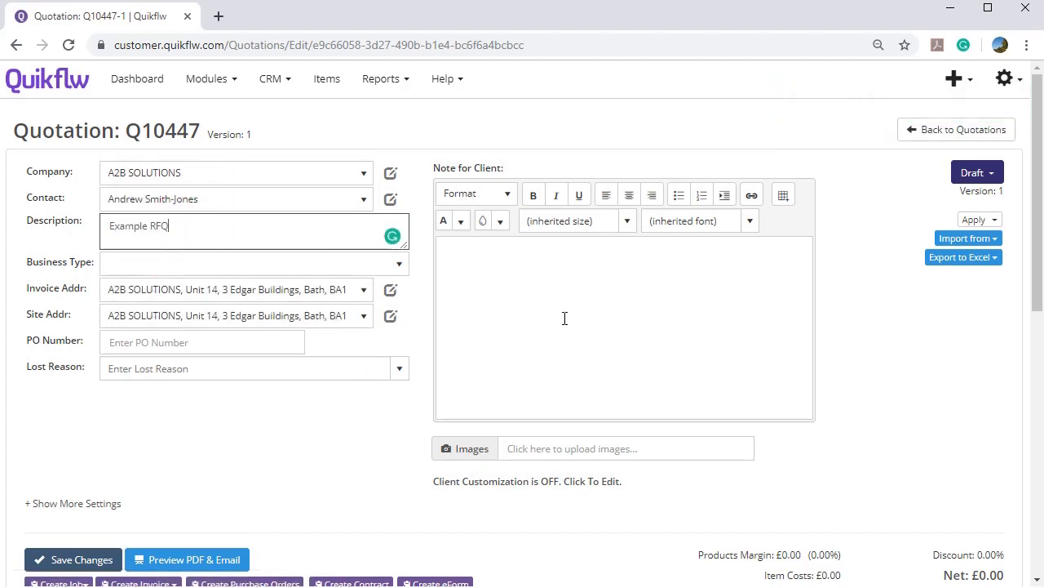
type("FQ")
scroll(462, 322, "down", 6)
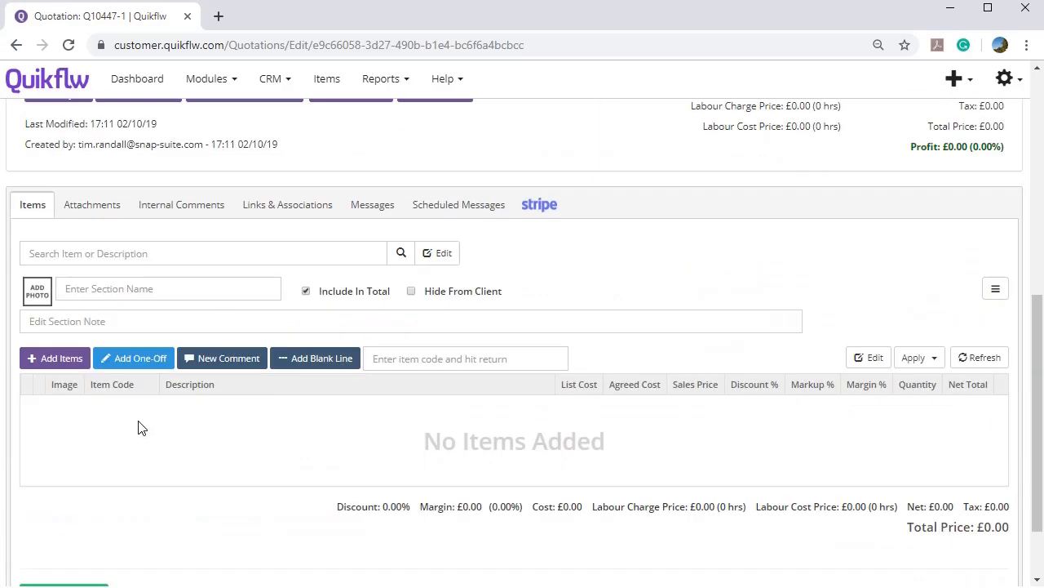
Add the 1.5MM2 Stranded XLPE/SWA/PVC cable lines to the quotation from the stock items.
left_click(70, 359)
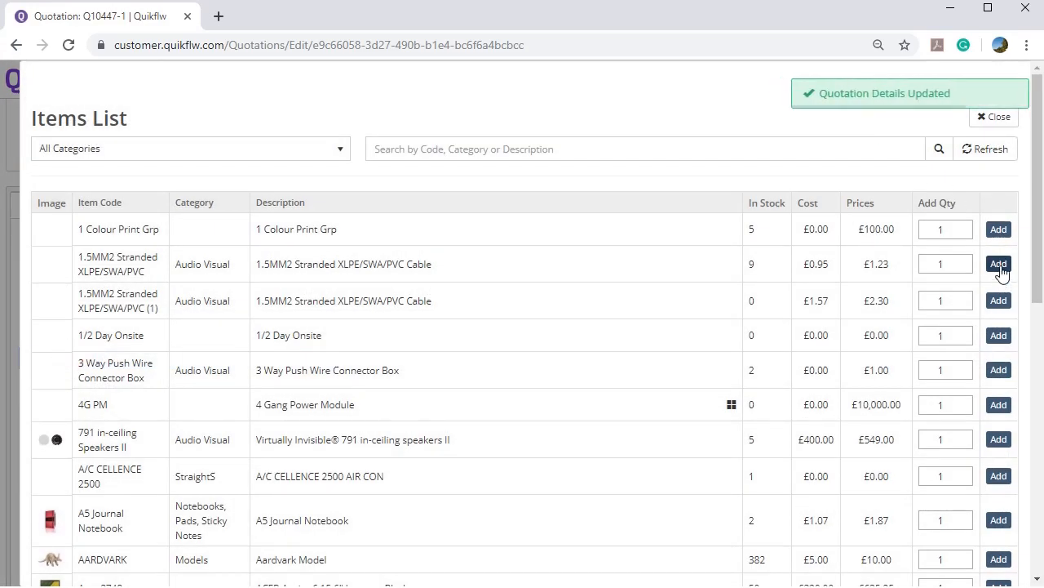
left_click(999, 302)
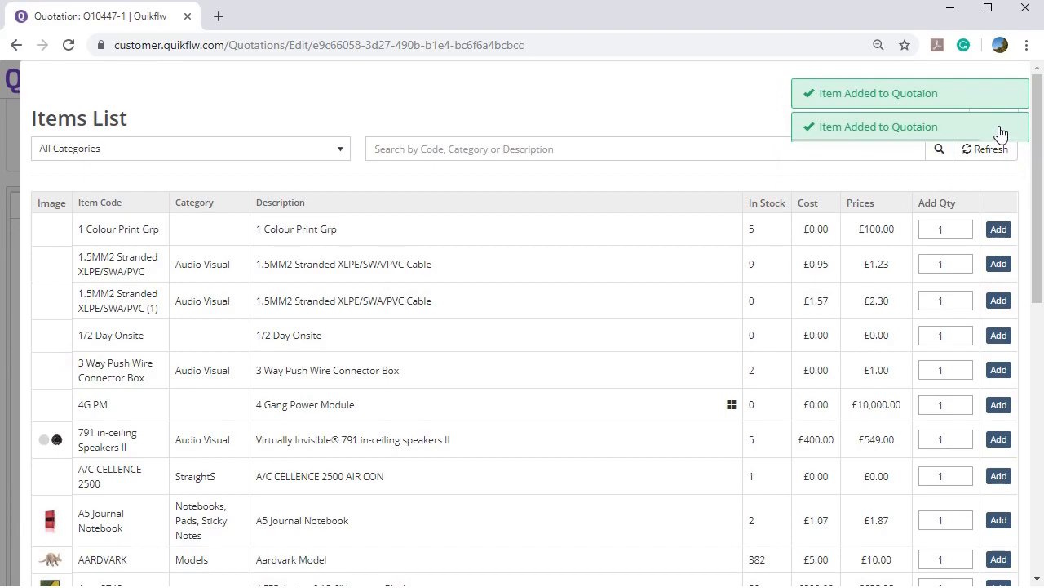
left_click(997, 124)
scroll(579, 279, "down", 2)
scroll(571, 278, "up", 2)
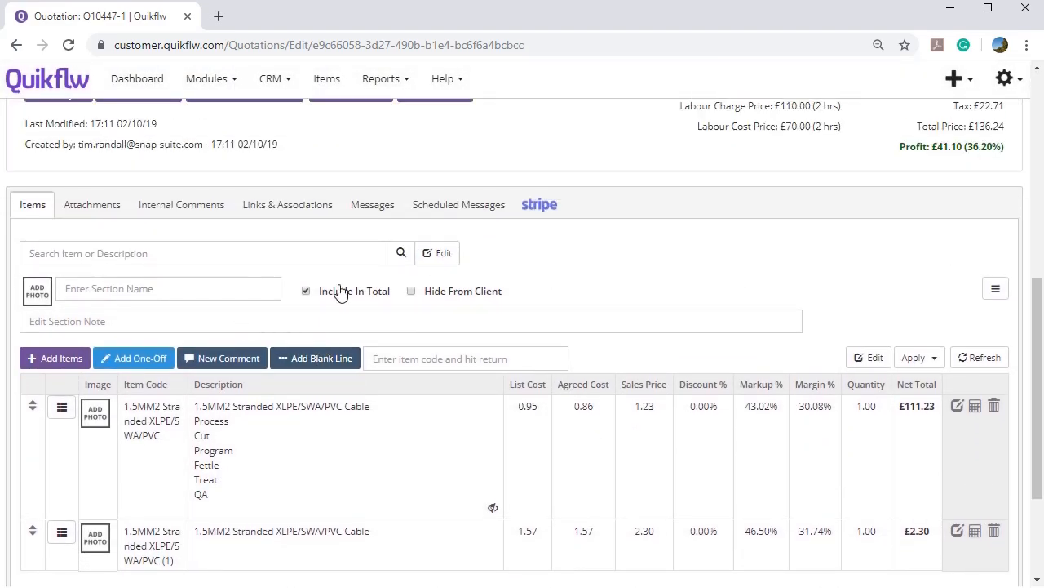
Select both cable lines and create an eForm from the selected items.
left_click(438, 256)
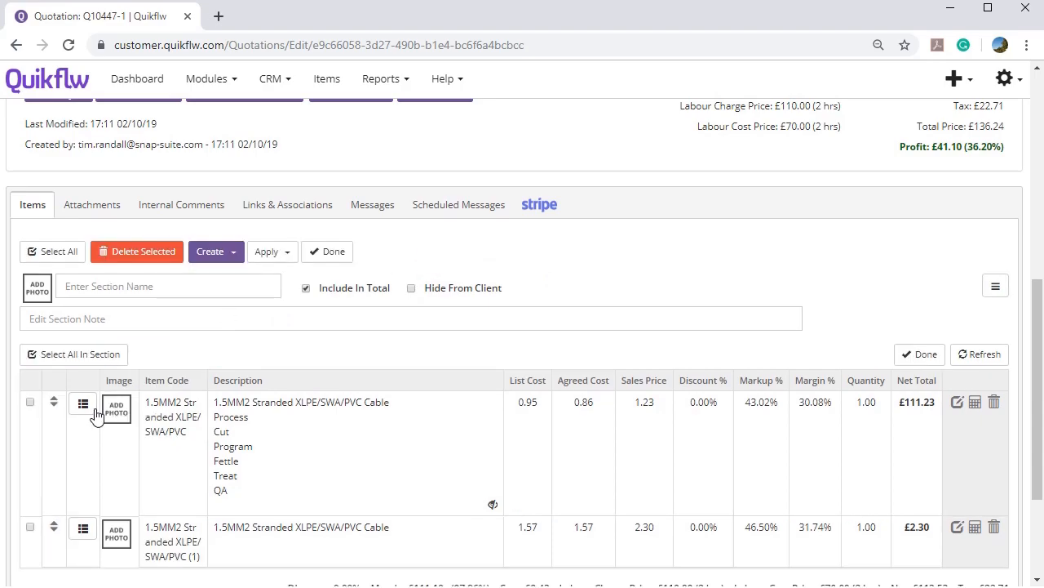
left_click(30, 402)
left_click(31, 526)
left_click(196, 251)
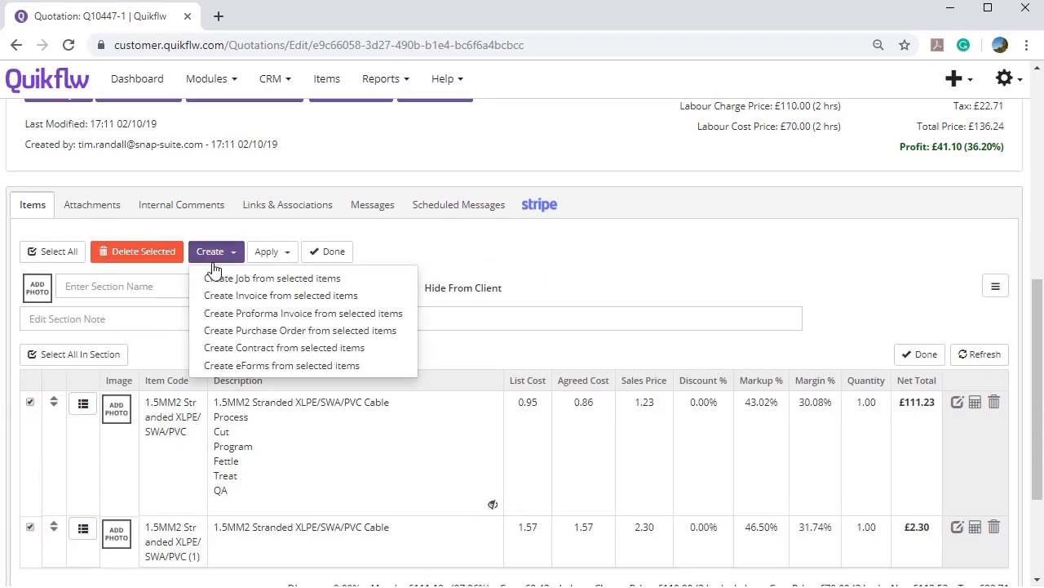
left_click(243, 365)
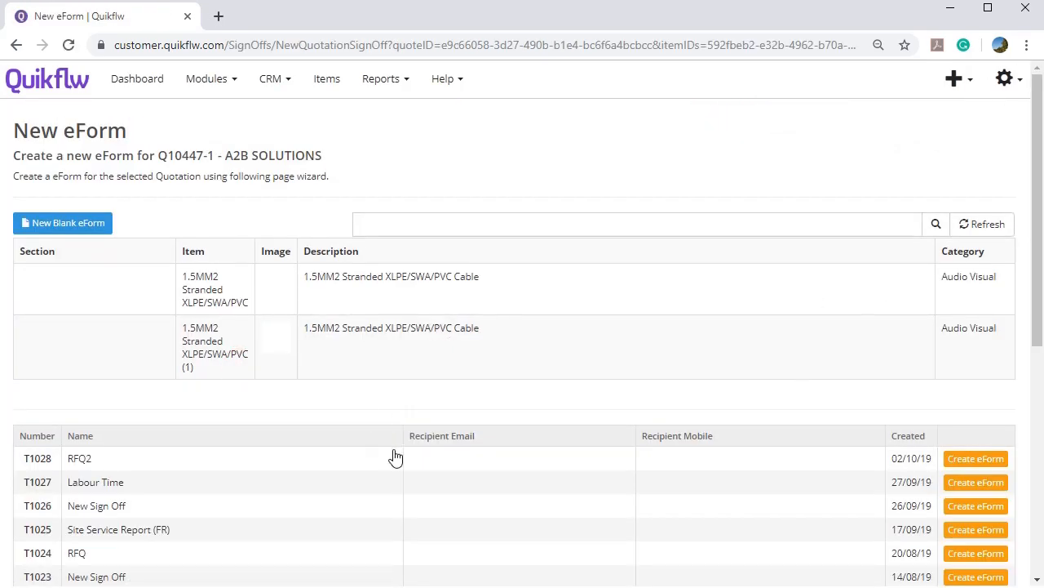
Create eForm 1221 from the T1028 RFQ2 template and review its per-item price fields.
left_click(973, 460)
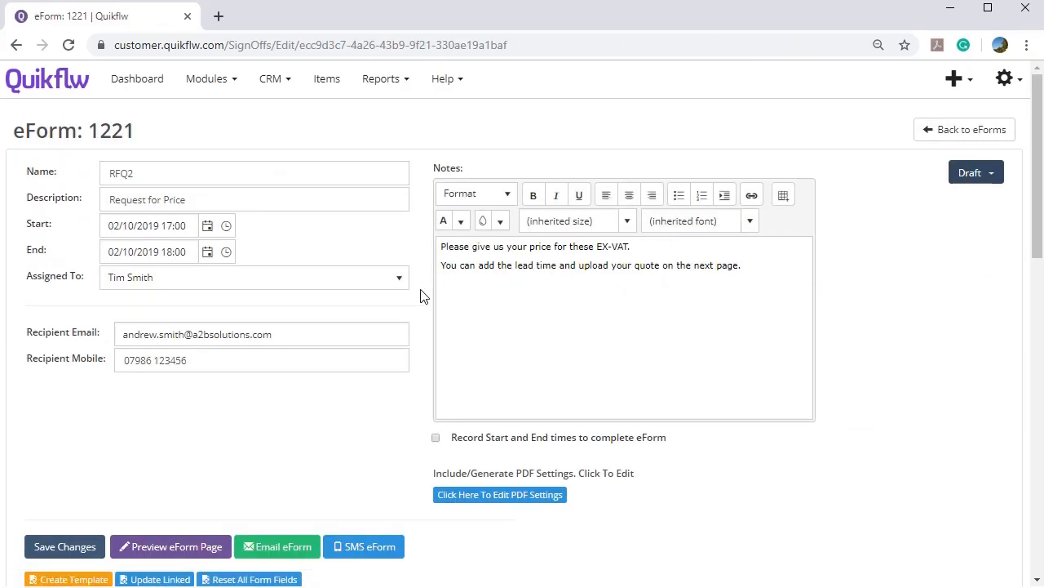
scroll(417, 298, "down", 6)
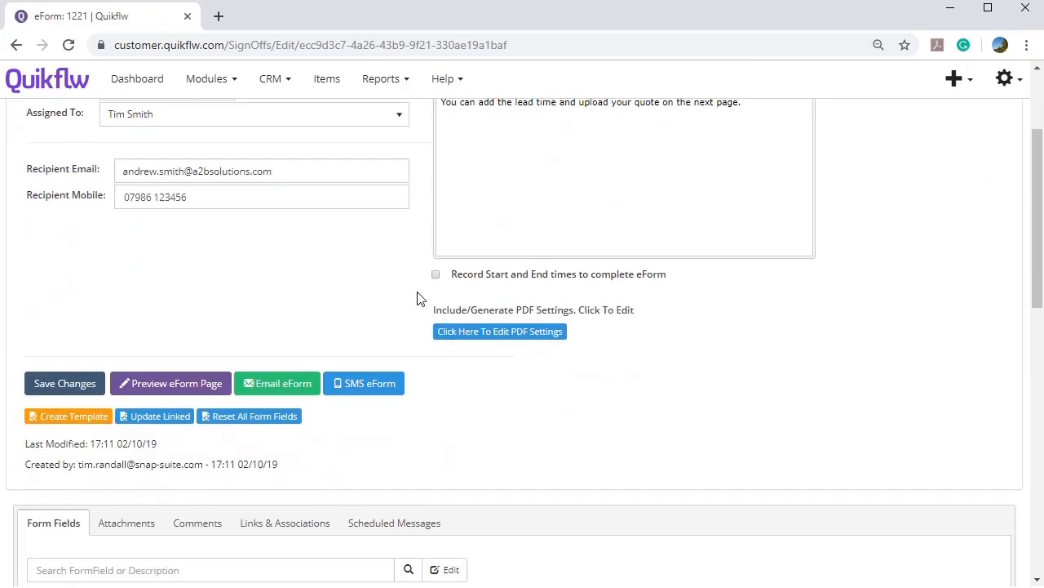
scroll(417, 298, "down", 2)
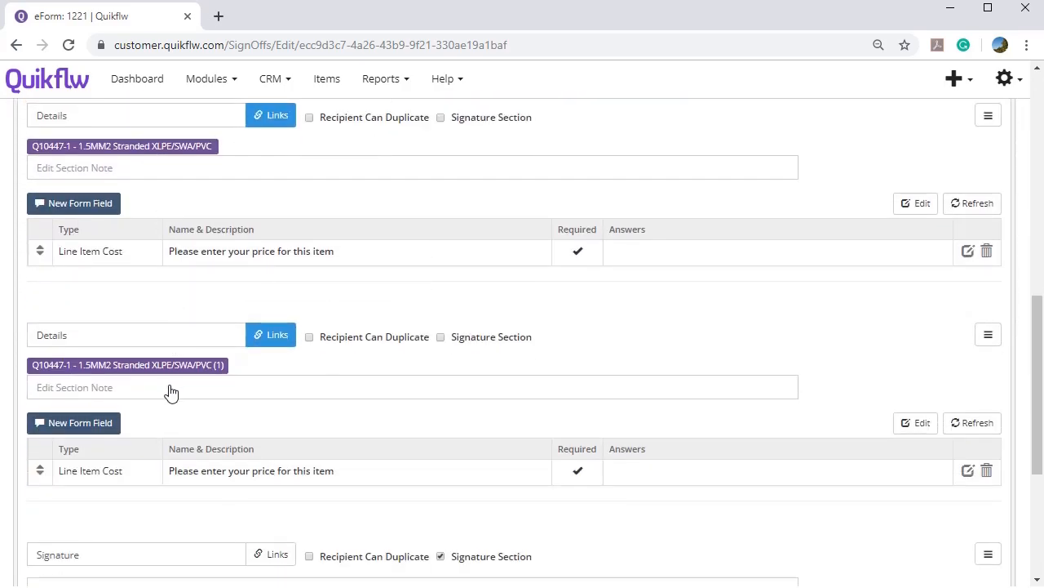
scroll(171, 394, "down", 1)
scroll(182, 417, "up", 6)
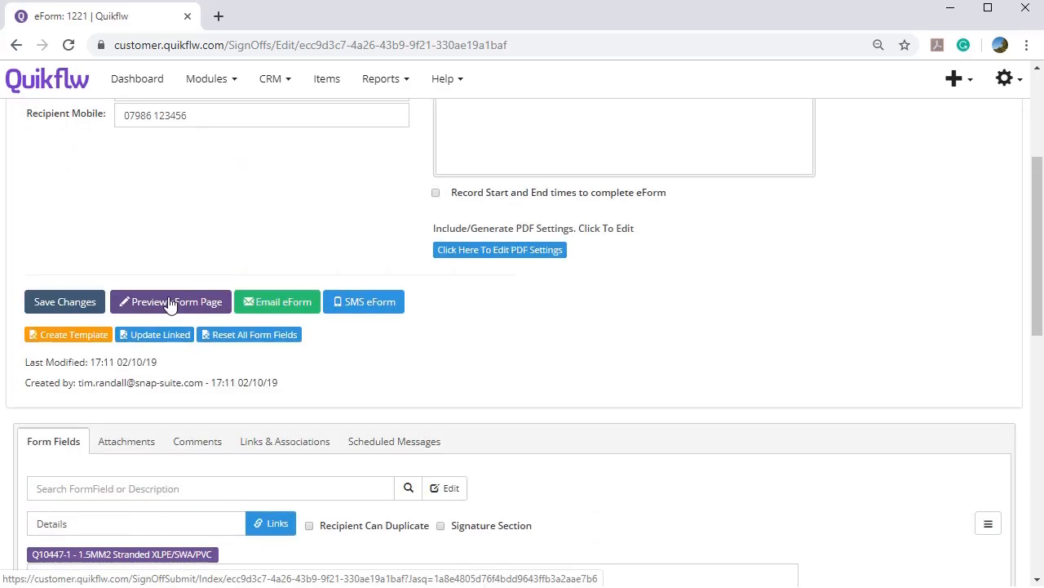
In the recipient preview, acknowledge RFQ2 and enter prices 77 and 45.89 for the two cables.
left_click(176, 302)
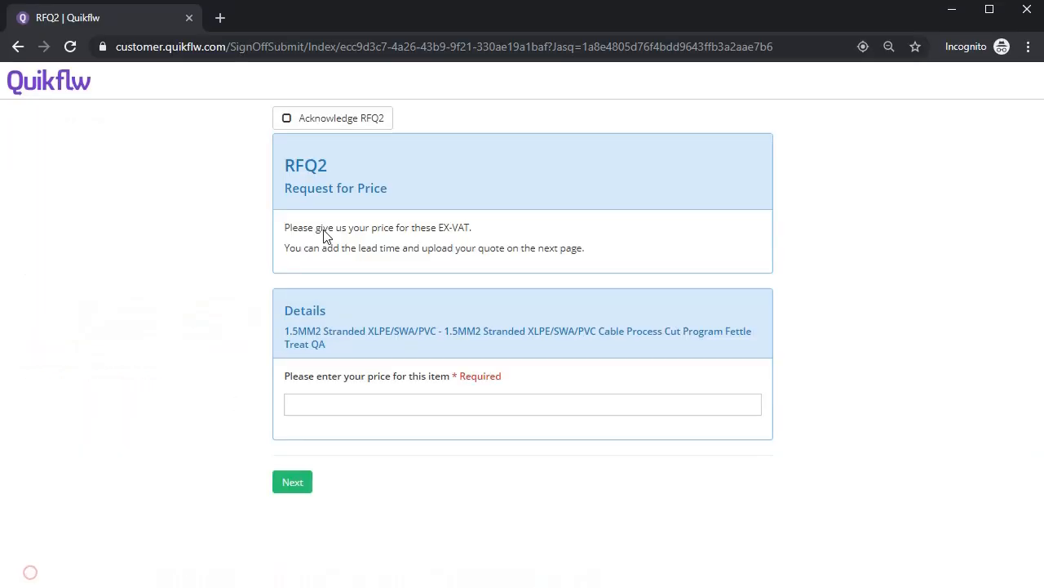
left_click(326, 129)
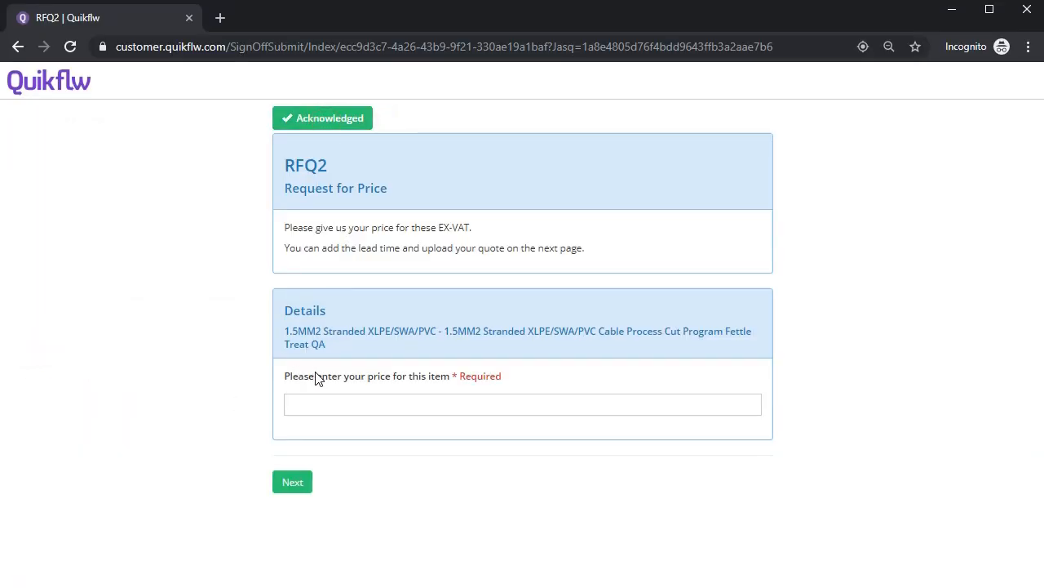
left_click(318, 396)
type("77")
left_click(298, 487)
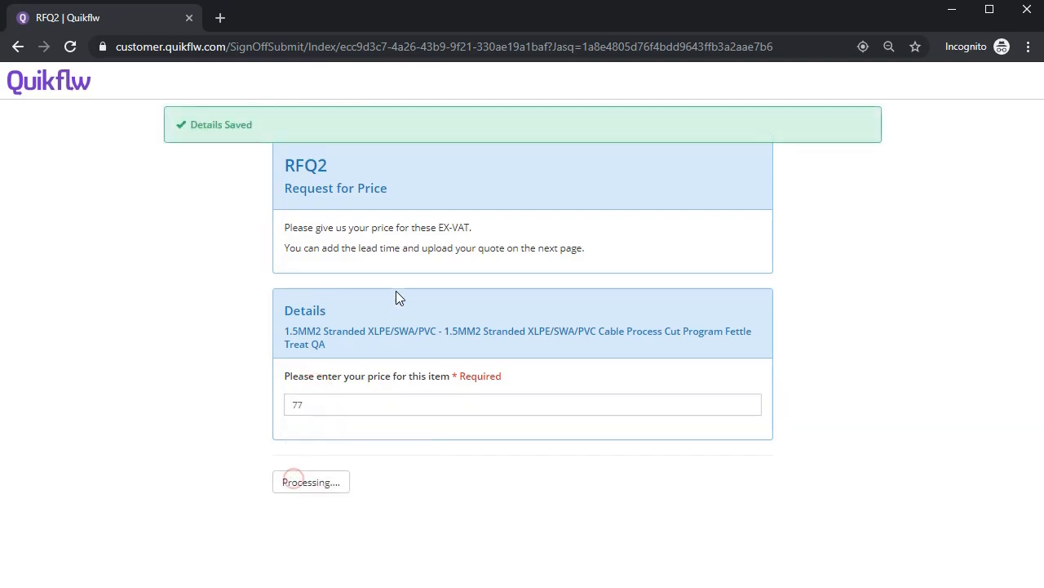
left_click(339, 389)
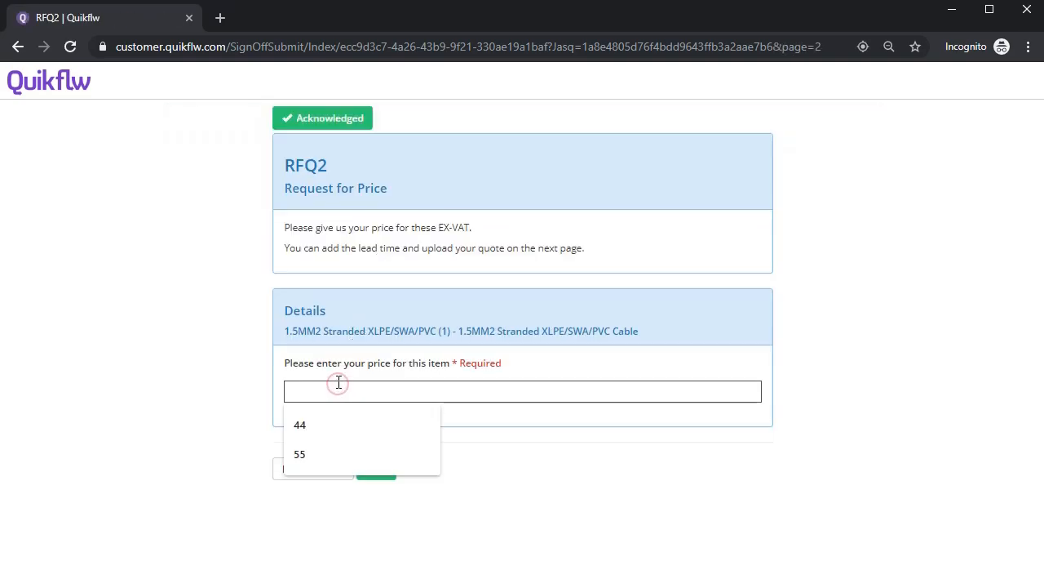
type("45.89")
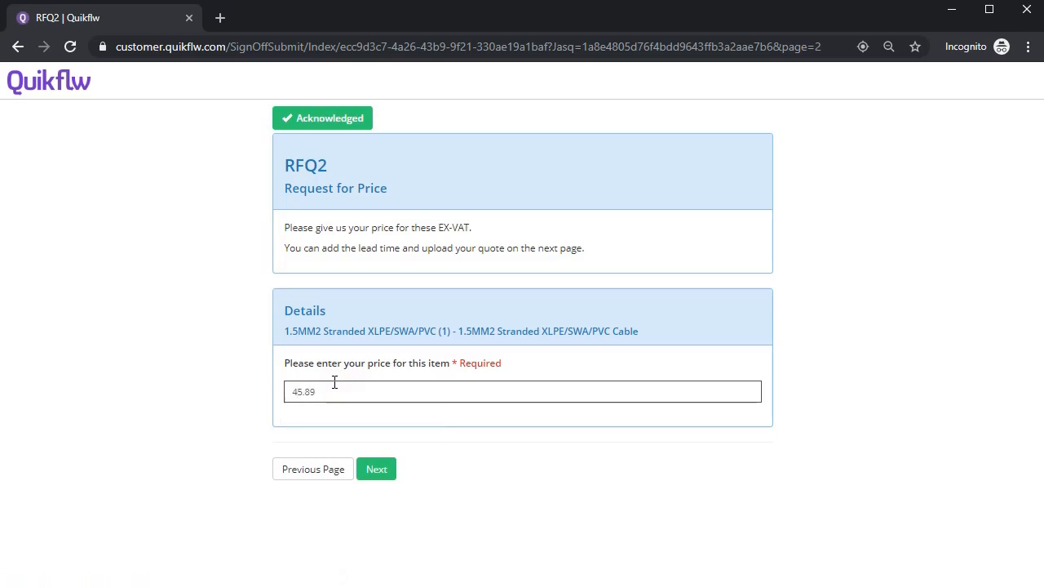
left_click(377, 468)
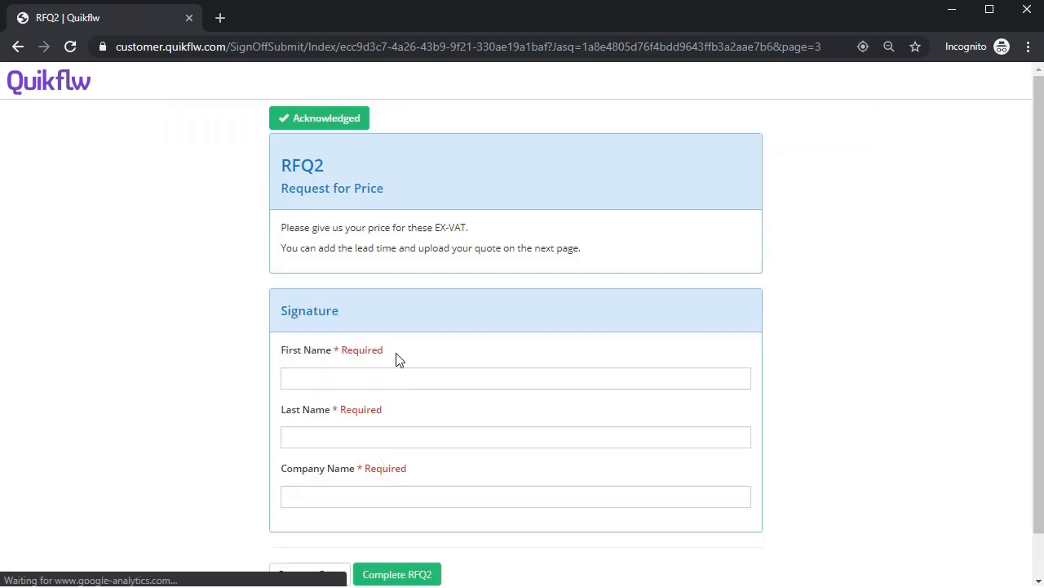
Fill in the signer's first name, last name and company, then complete the RFQ2 form.
left_click(392, 373)
key("Tab")
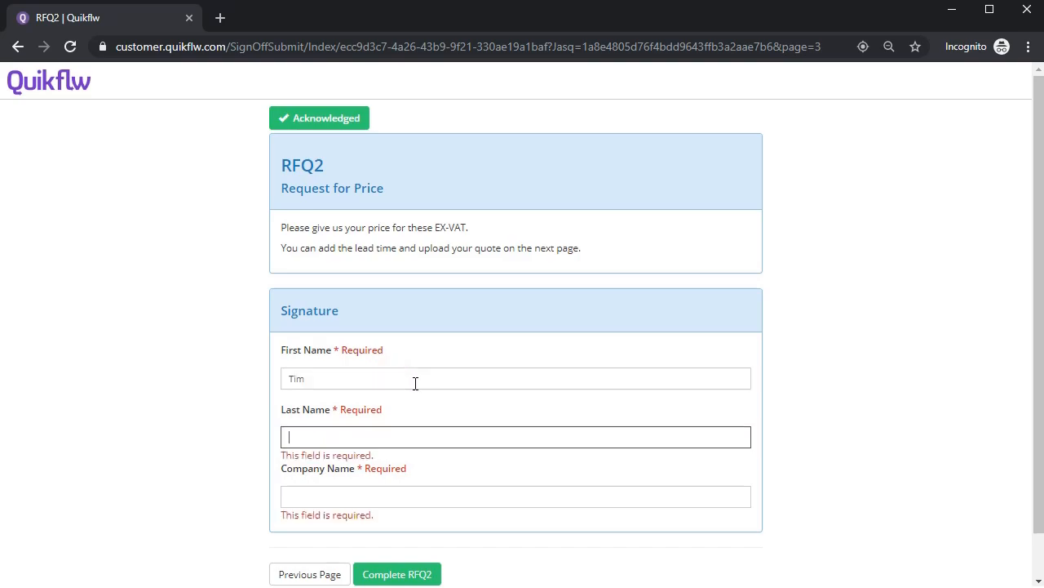
key("Tab")
type("S")
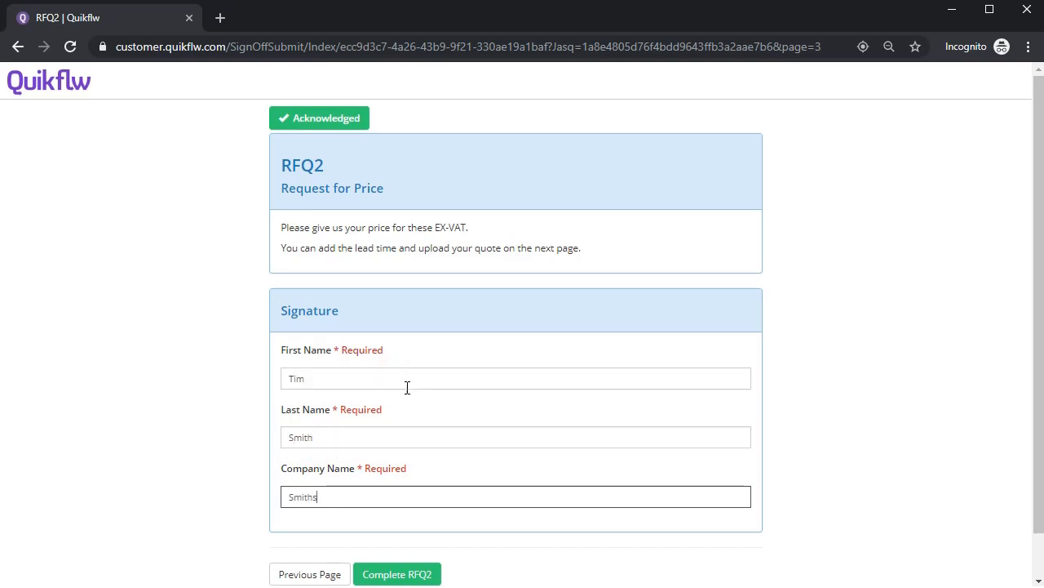
scroll(403, 400, "down", 1)
left_click(391, 525)
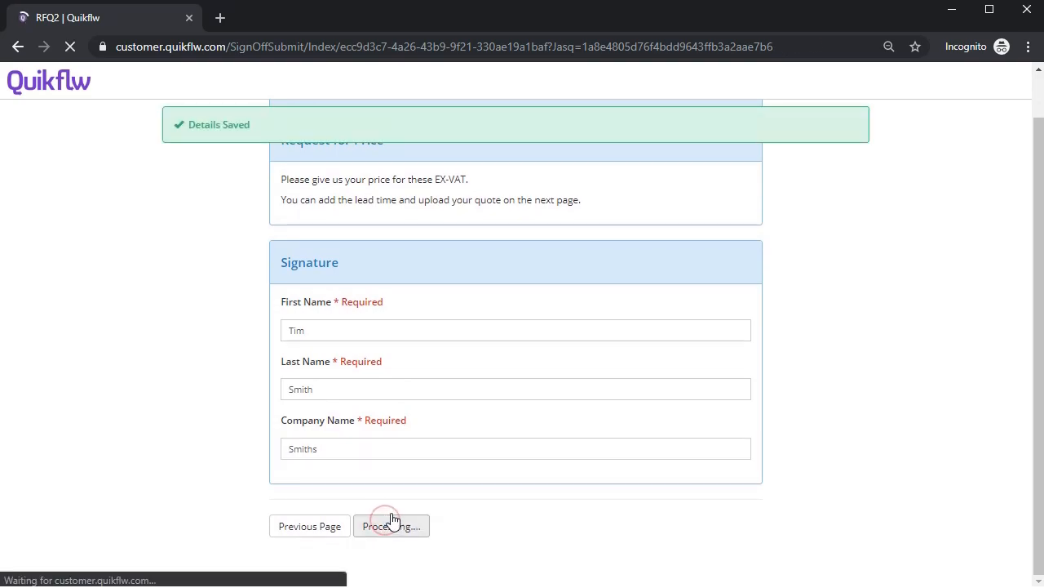
scroll(397, 475, "down", 4)
scroll(398, 469, "up", 3)
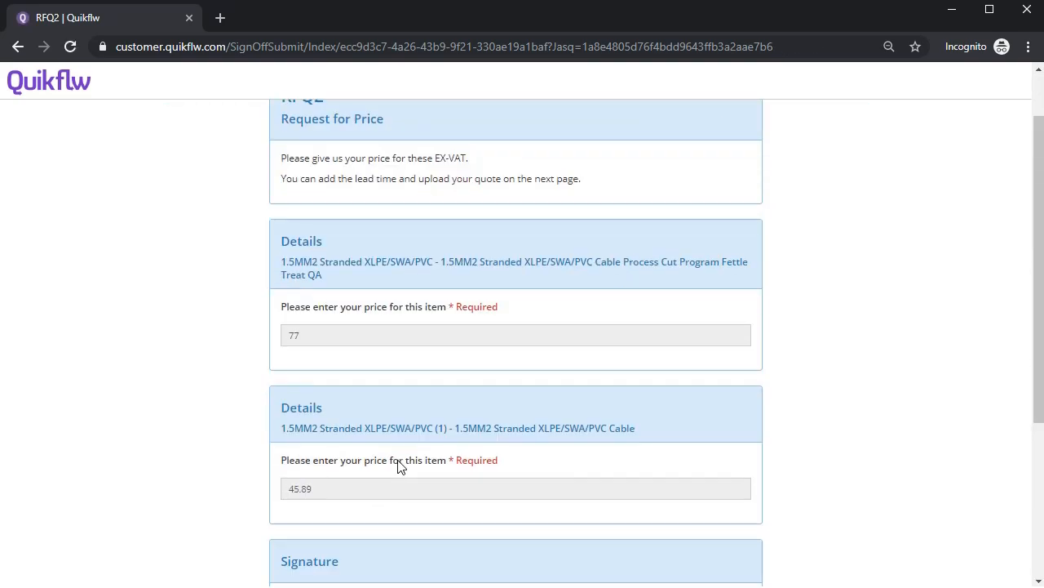
scroll(398, 465, "up", 1)
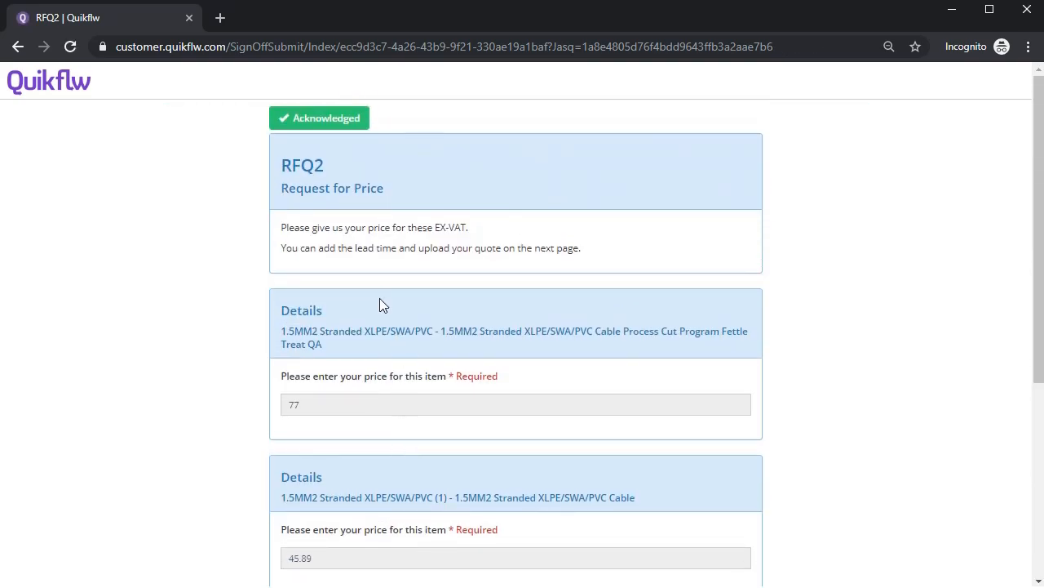
left_click(951, 10)
Reload eForm 1221 to confirm it is Signed with answers 77 and 45.89, then view its linked quotation.
scroll(466, 318, "up", 3)
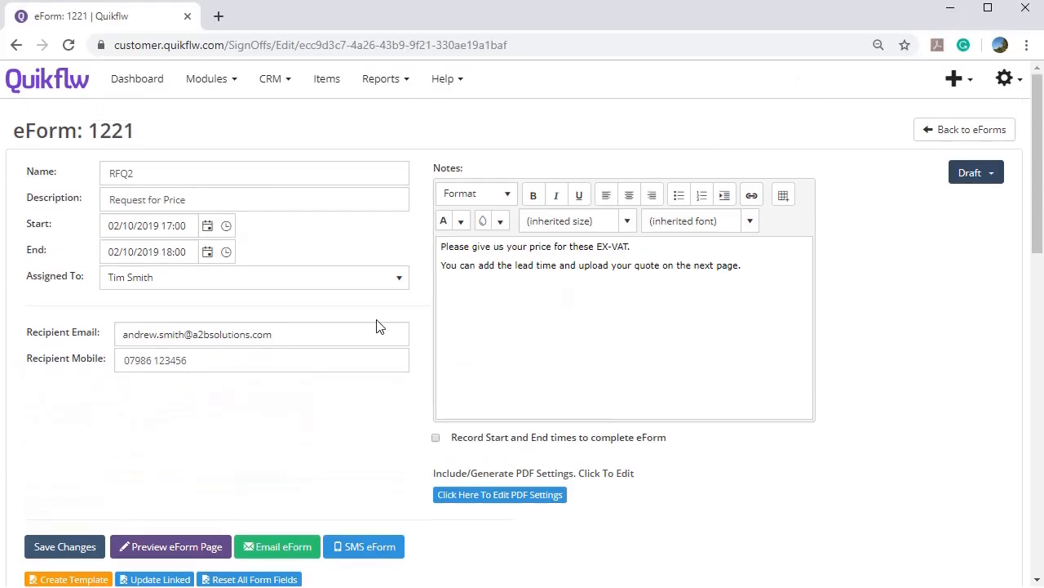
key("F5")
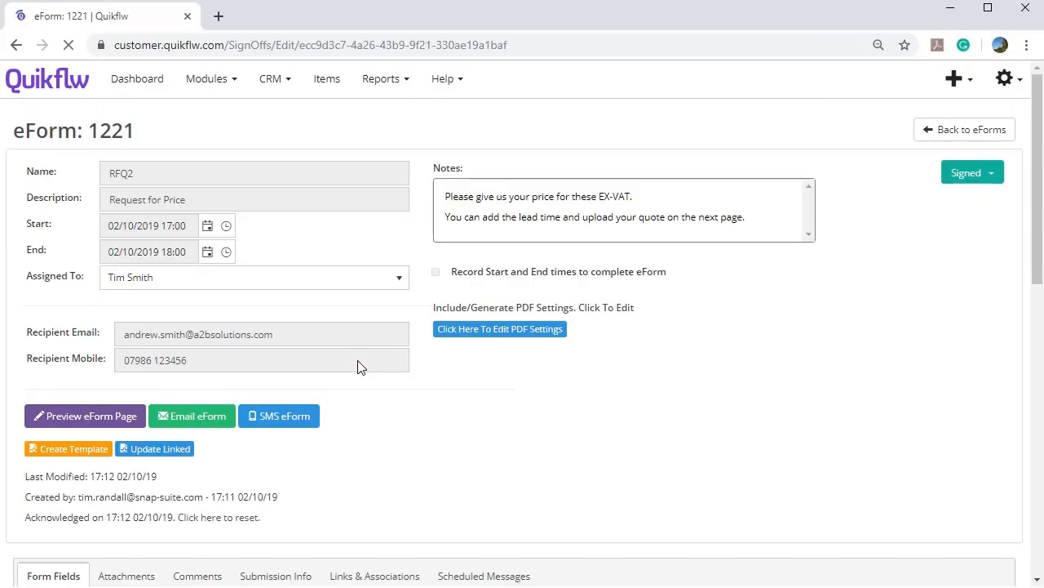
scroll(347, 374, "down", 6)
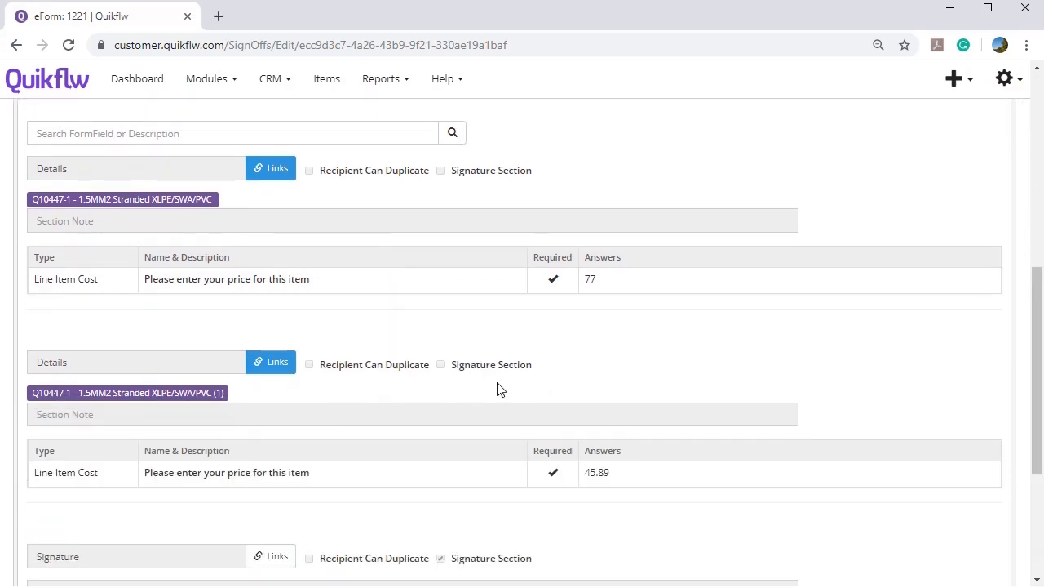
scroll(500, 389, "down", 2)
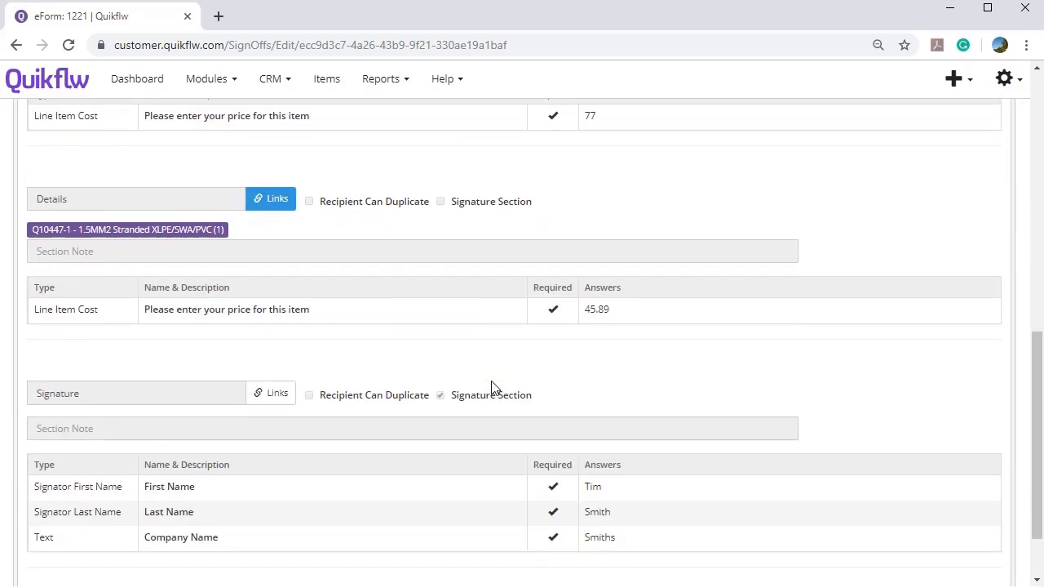
scroll(491, 387, "up", 10)
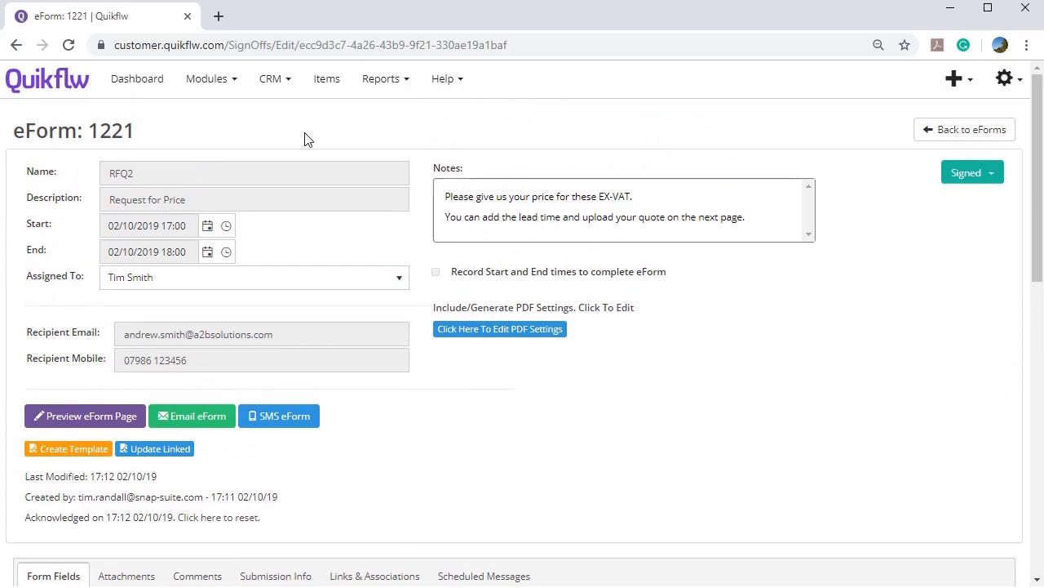
scroll(299, 245, "down", 4)
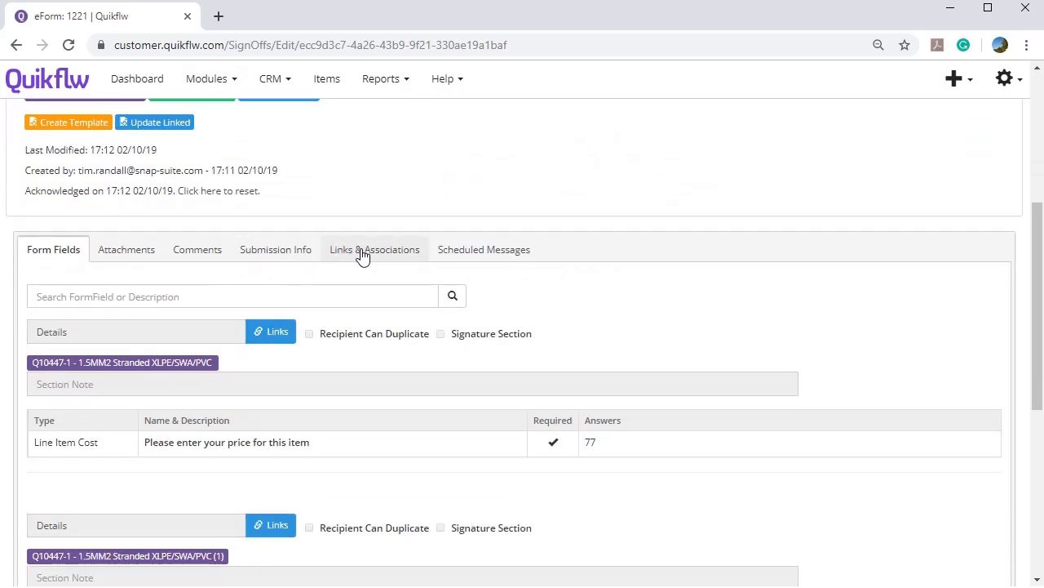
left_click(364, 251)
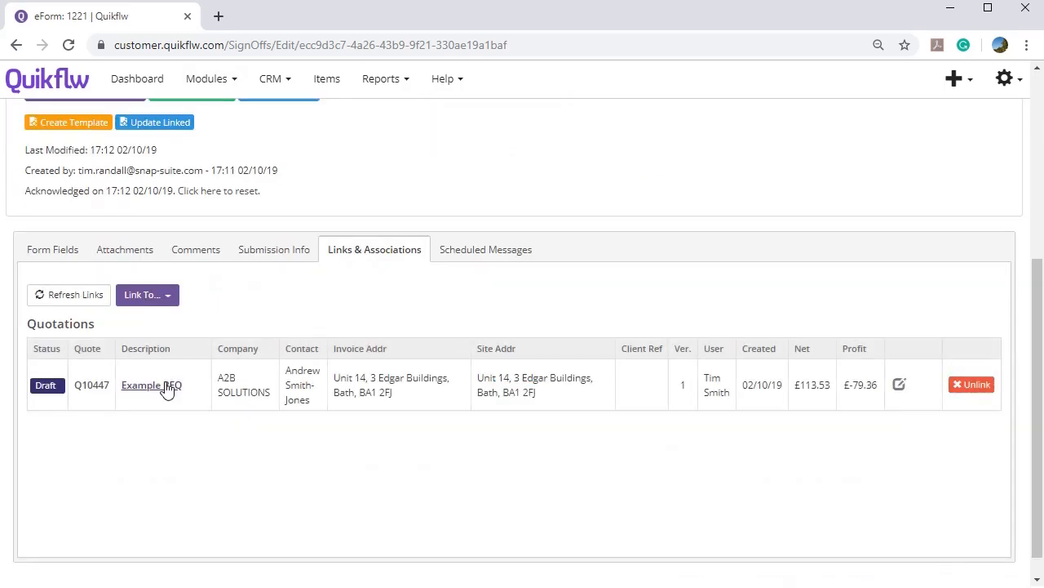
Open linked quotation Example RFQ and apply a 50% markup to both cable lines.
left_click(164, 384)
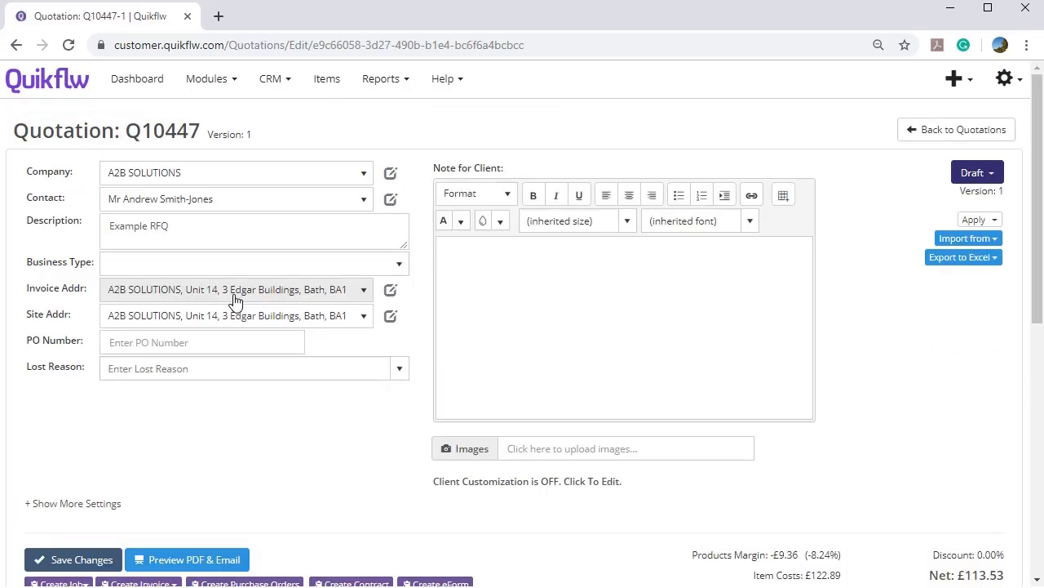
scroll(233, 302, "down", 3)
scroll(234, 301, "down", 3)
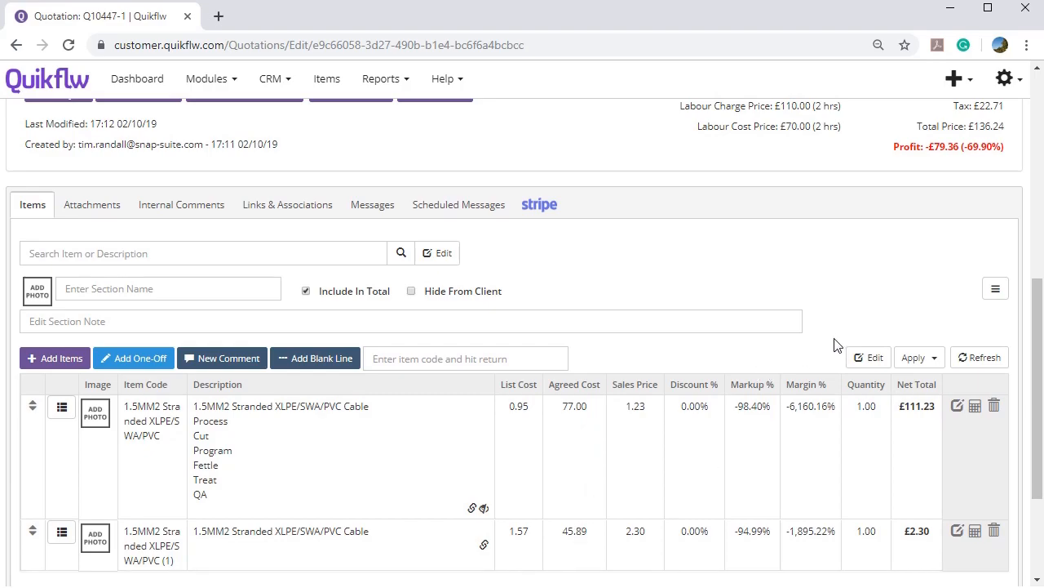
left_click(928, 361)
left_click(898, 418)
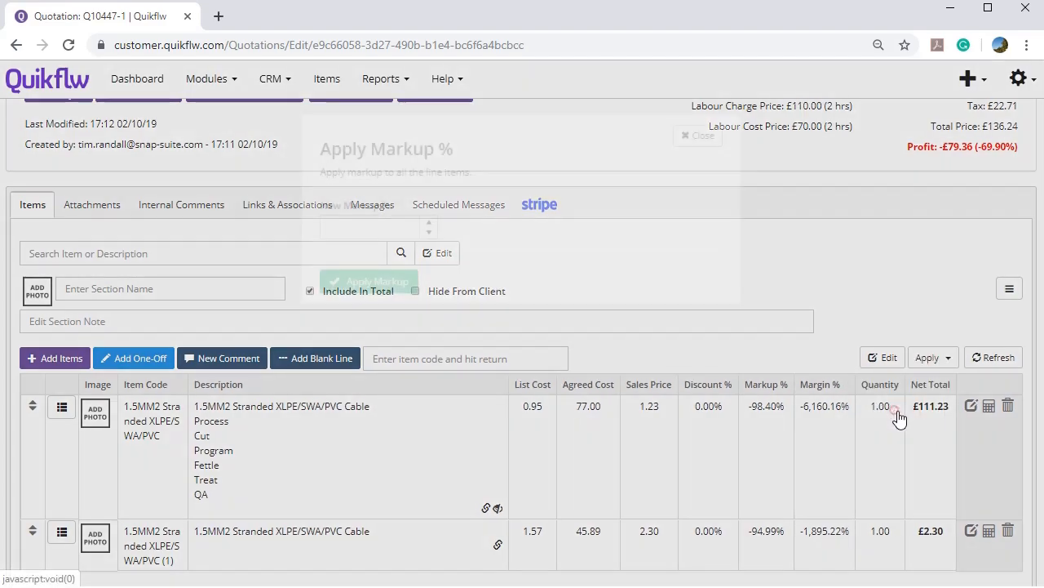
left_click(385, 228)
type("50")
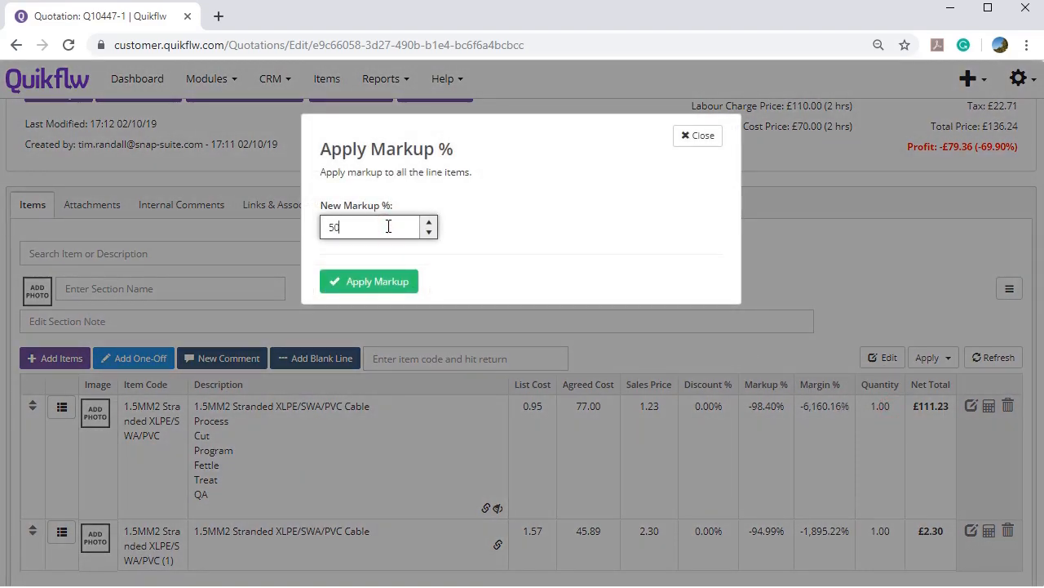
left_click(378, 282)
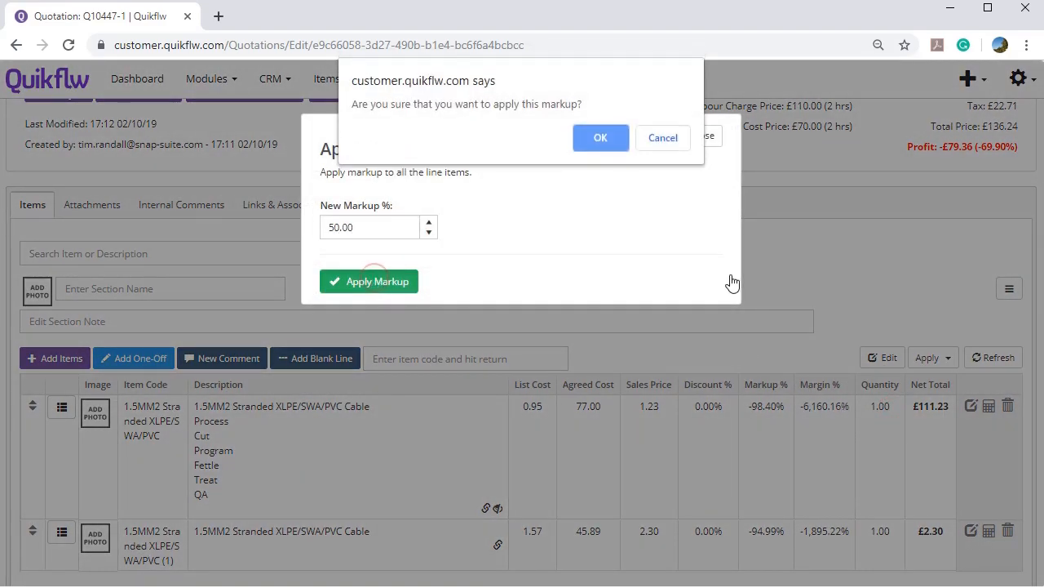
left_click(612, 140)
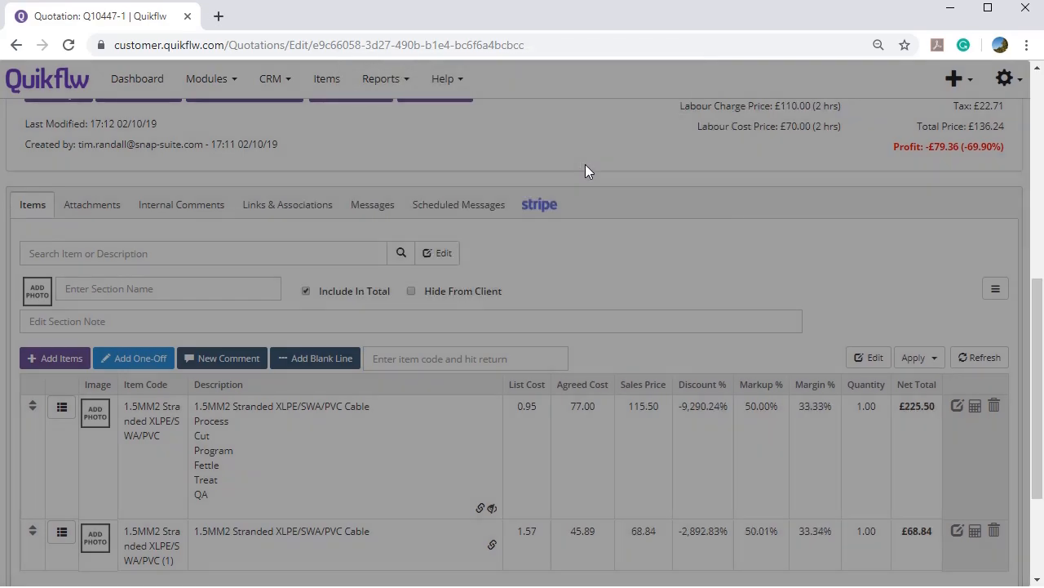
scroll(471, 219, "up", 2)
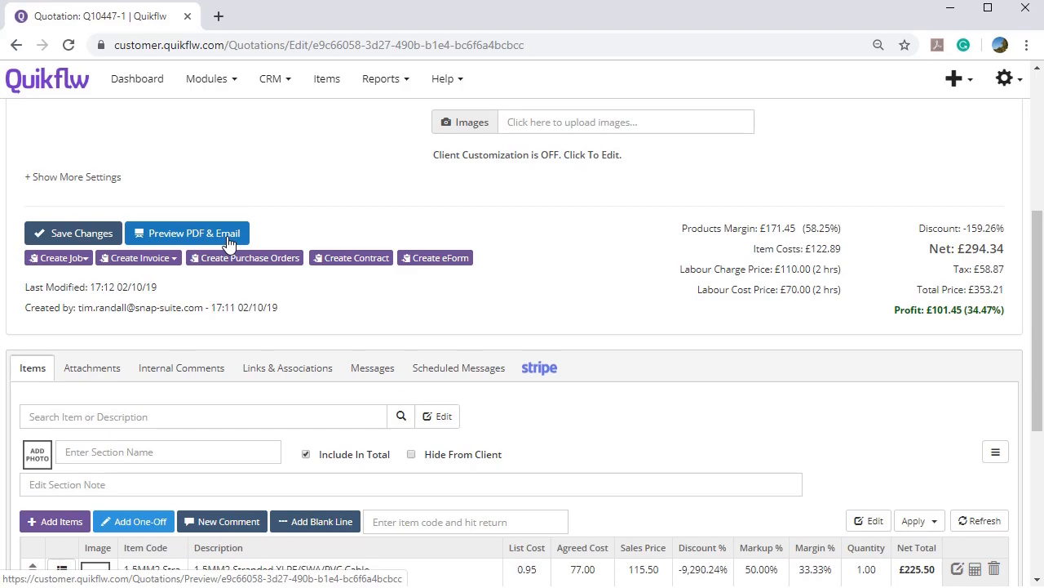
Open eForm 1221 from the quotation's Links & Associations and review it.
scroll(245, 257, "down", 1)
left_click(295, 287)
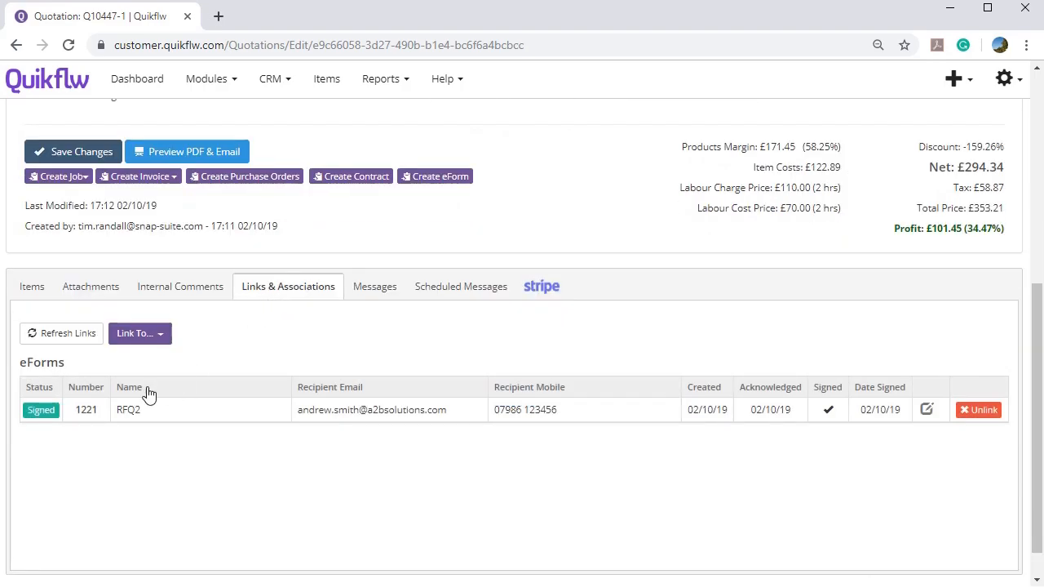
left_click(86, 409)
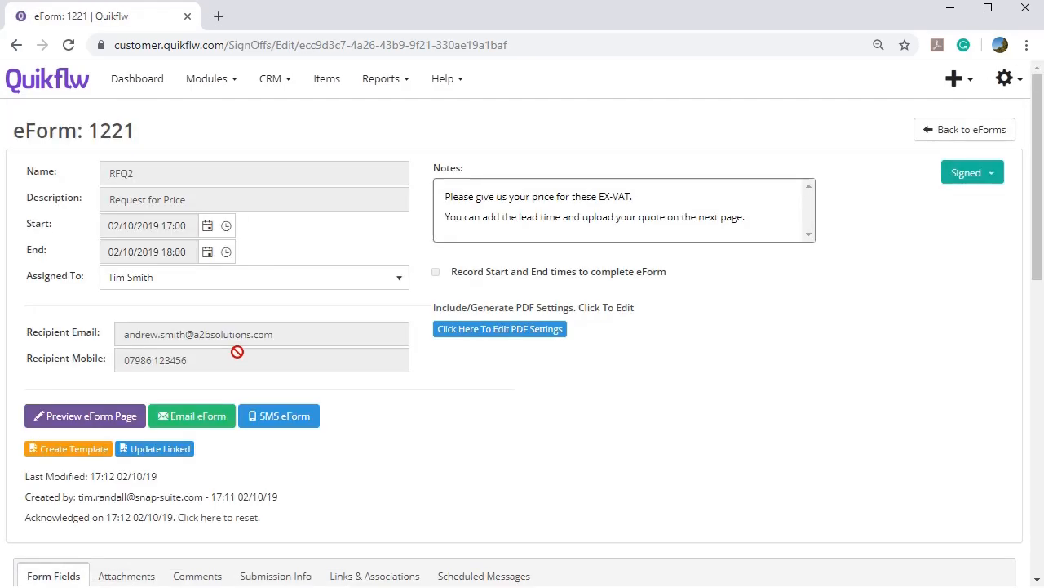
scroll(259, 359, "down", 7)
scroll(258, 359, "up", 6)
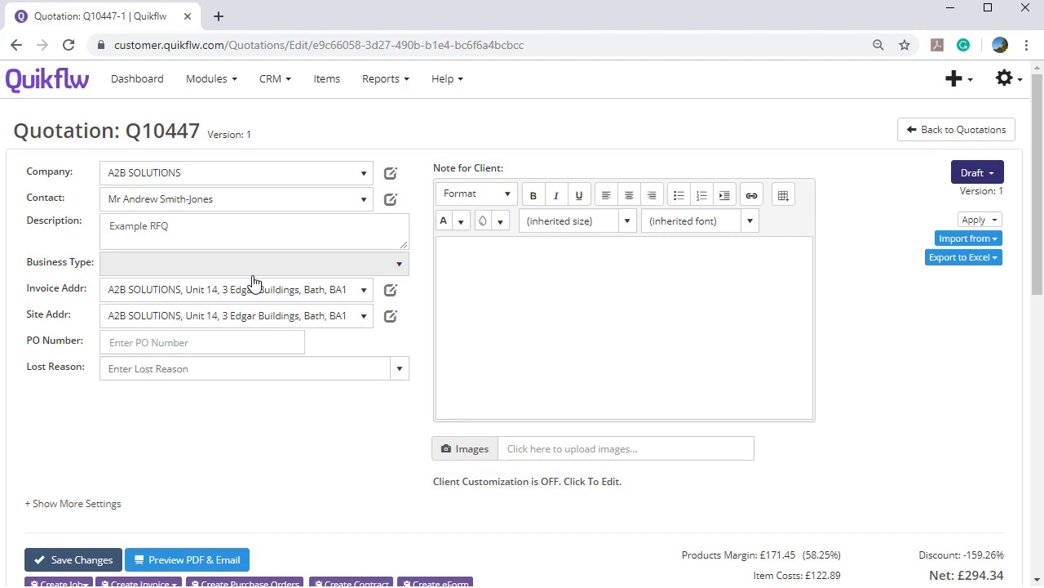
scroll(254, 283, "down", 5)
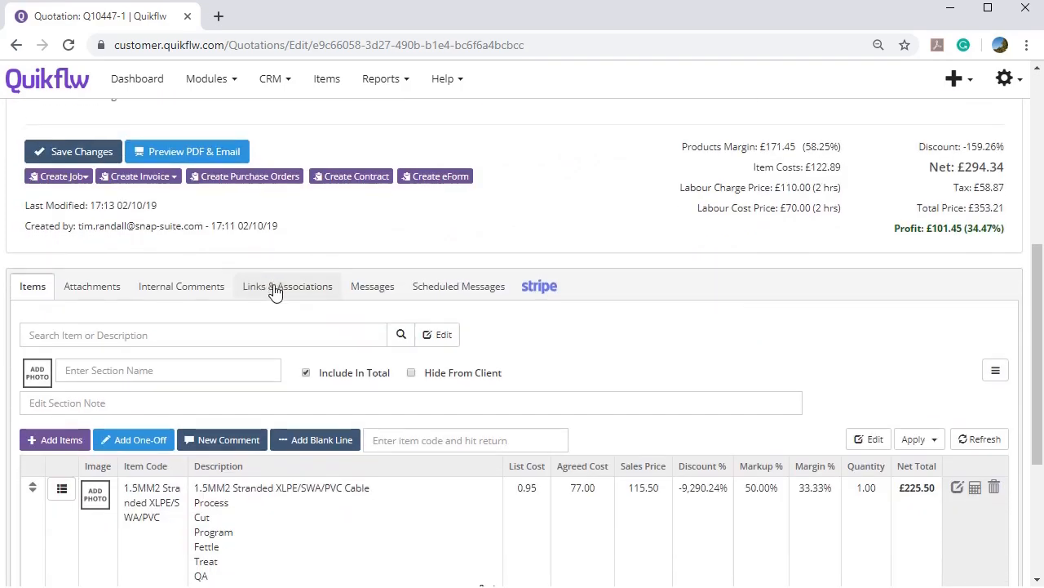
Return to the quotation's linked records, then go to the eForms list via Modules.
left_click(273, 288)
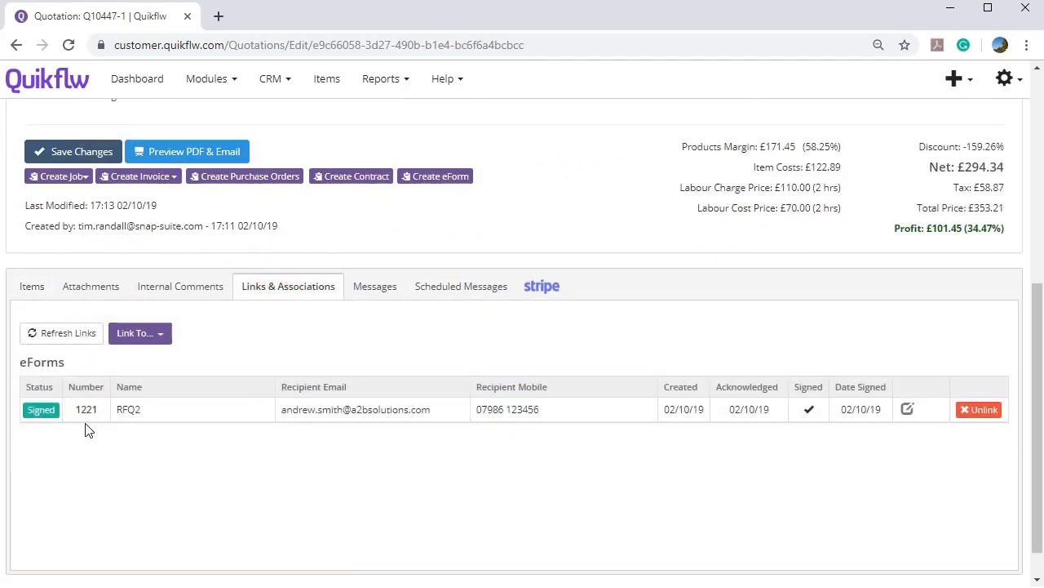
scroll(69, 420, "up", 5)
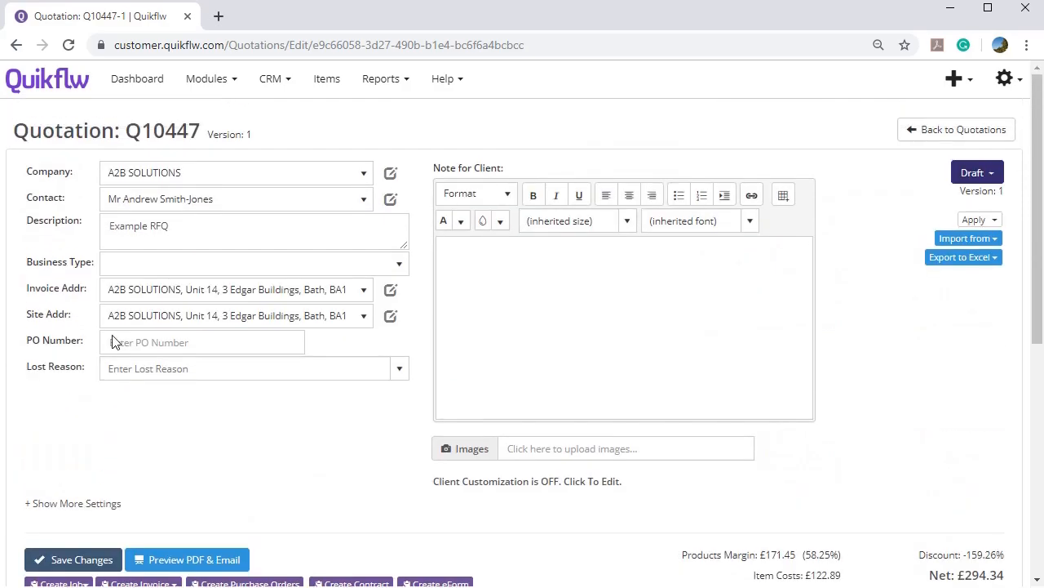
left_click(207, 79)
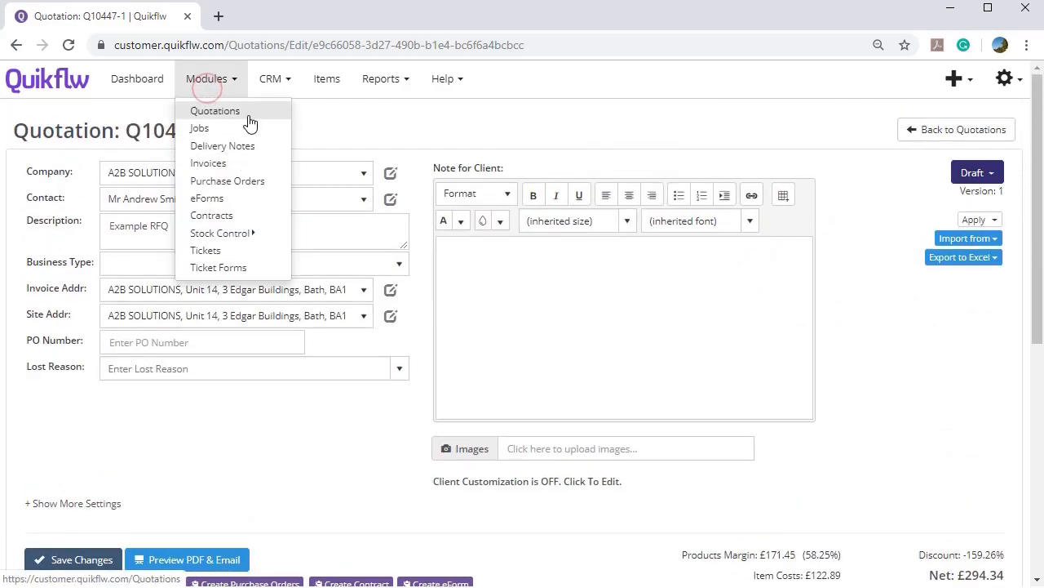
left_click(222, 197)
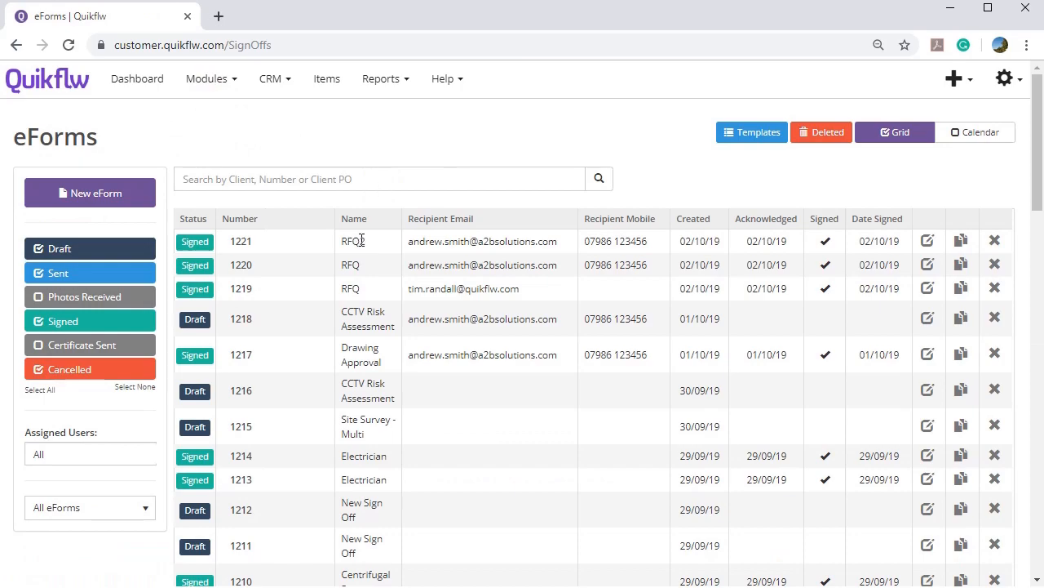